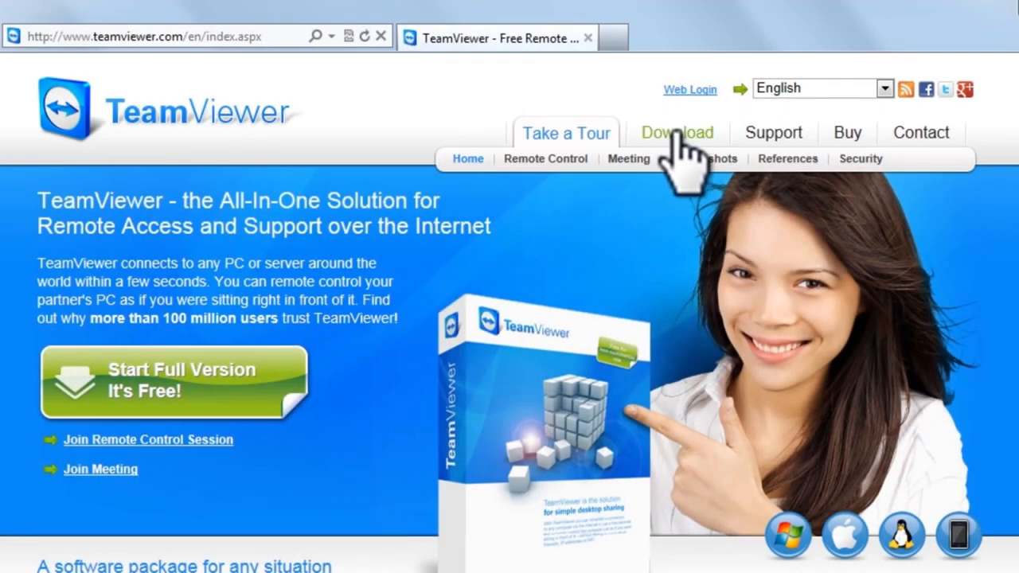
Download the Windows full version v7.0.13852 of TeamViewer from the Download page
left_click(673, 132)
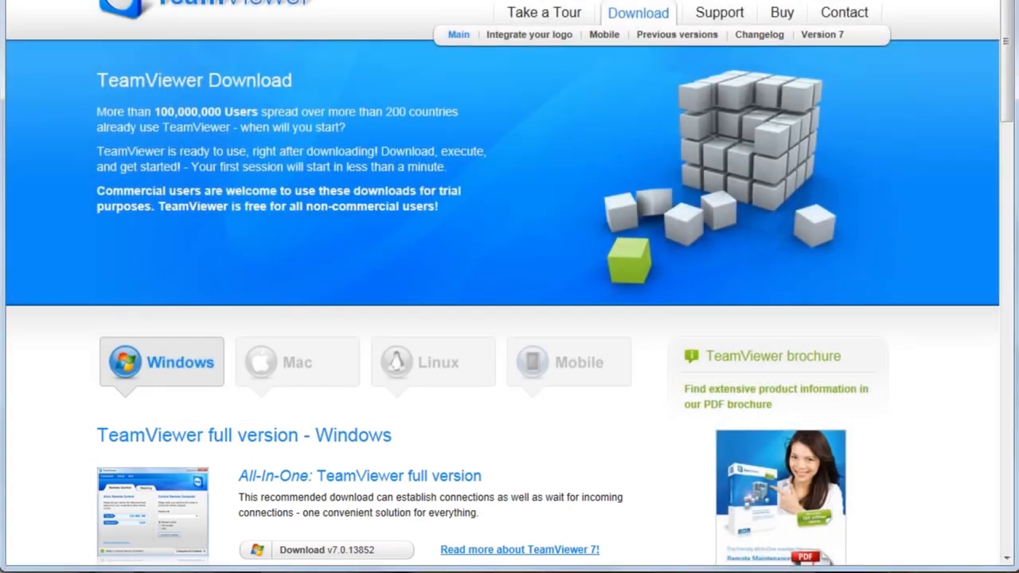
left_click_drag(1009, 68, 1011, 164)
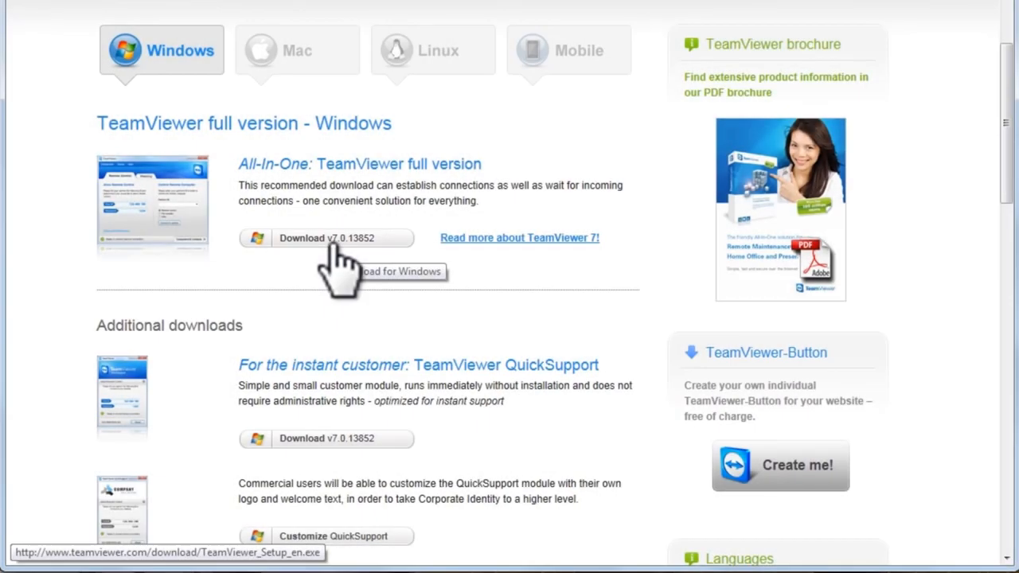
left_click(333, 243)
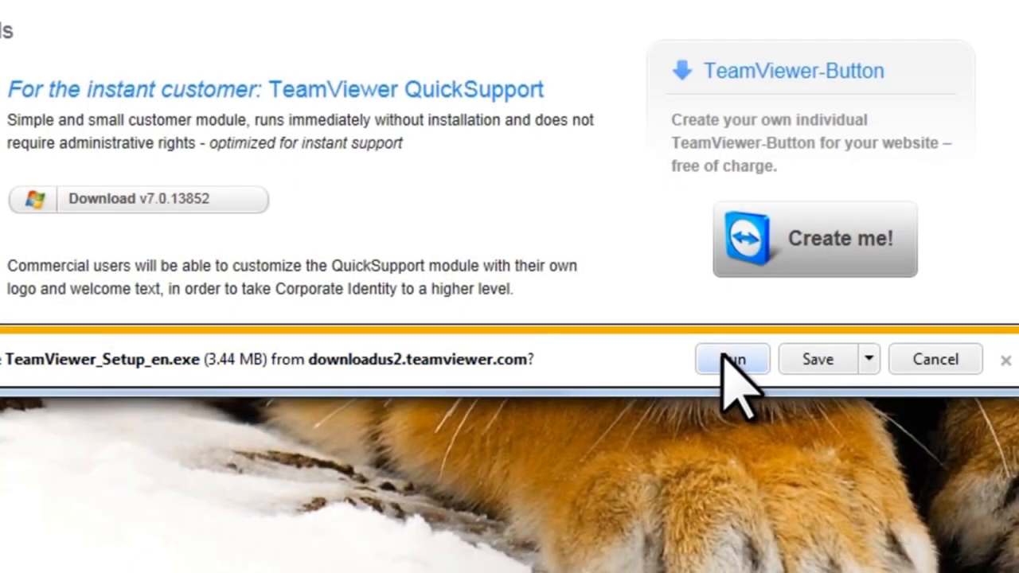
Run the downloaded TeamViewer_Setup_en.exe from the download notification bar
left_click(723, 357)
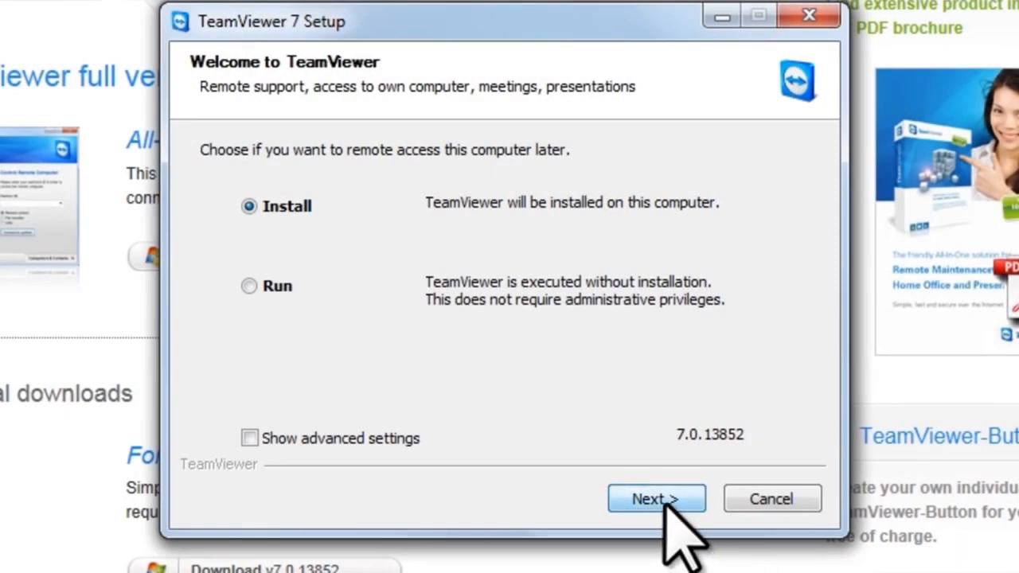
Continue past the setup Welcome page with Install selected
left_click(666, 499)
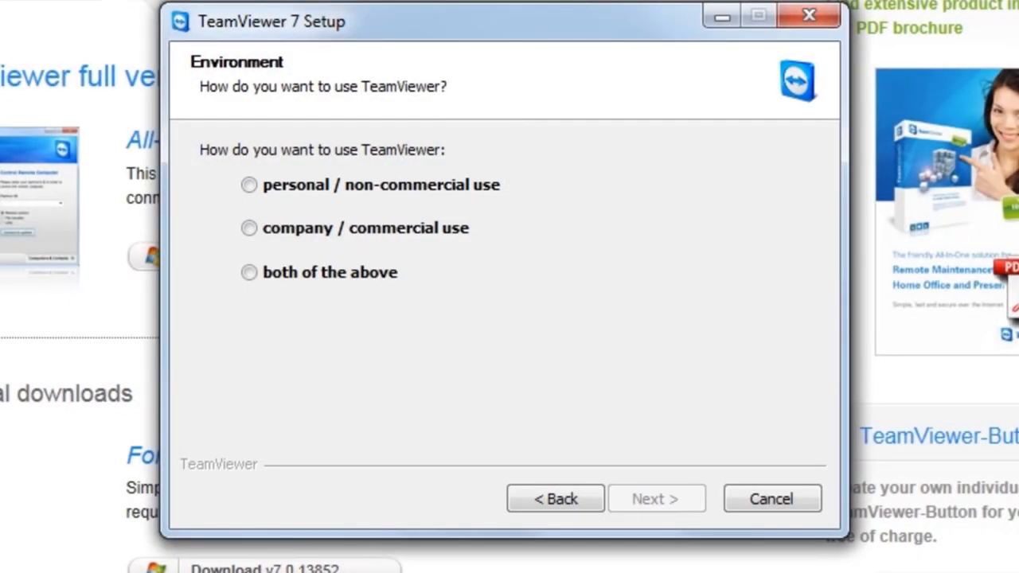
Choose personal / non-commercial use and tick both license agreement checkboxes
left_click(249, 184)
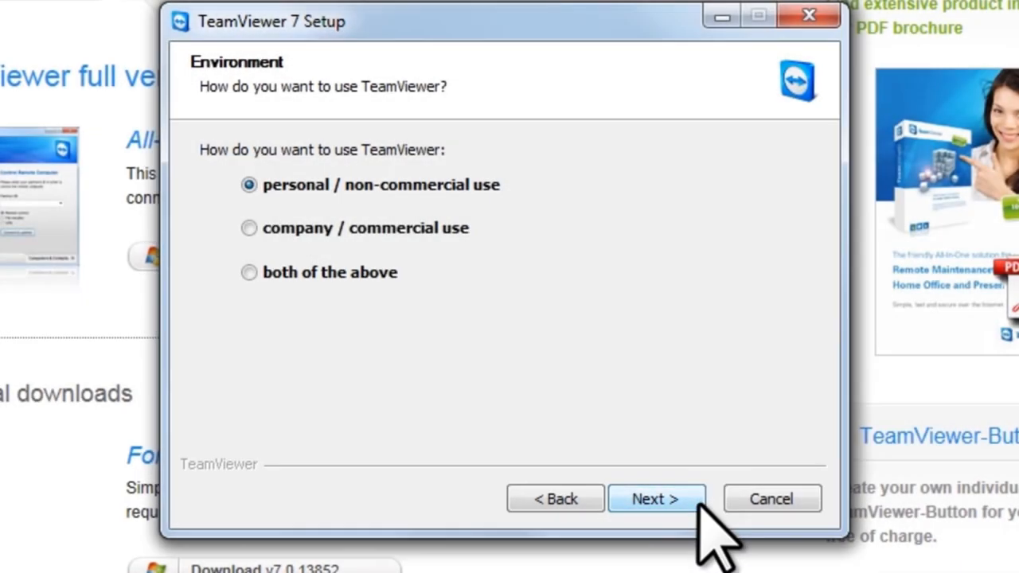
left_click(699, 501)
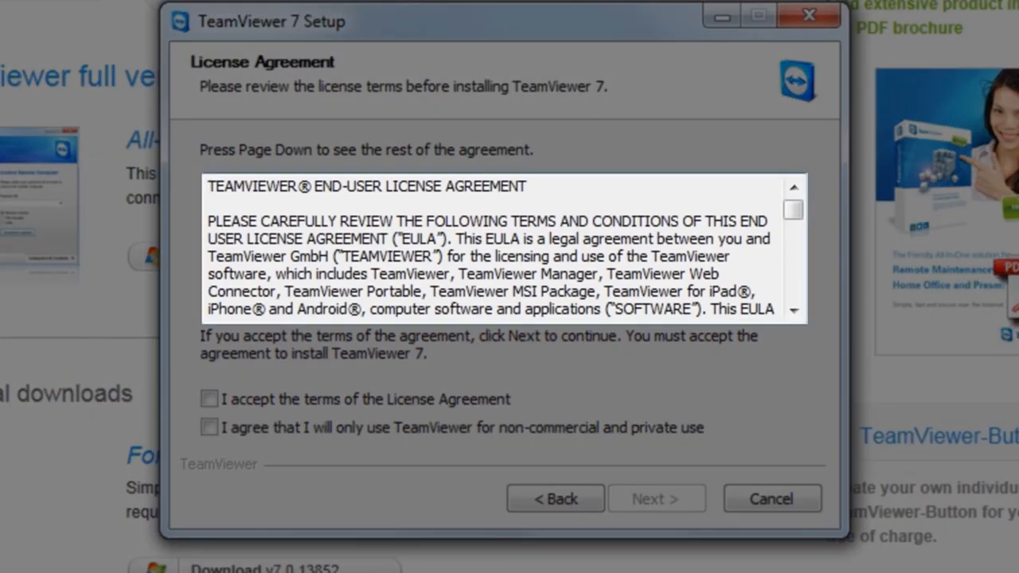
left_click_drag(793, 210, 794, 308)
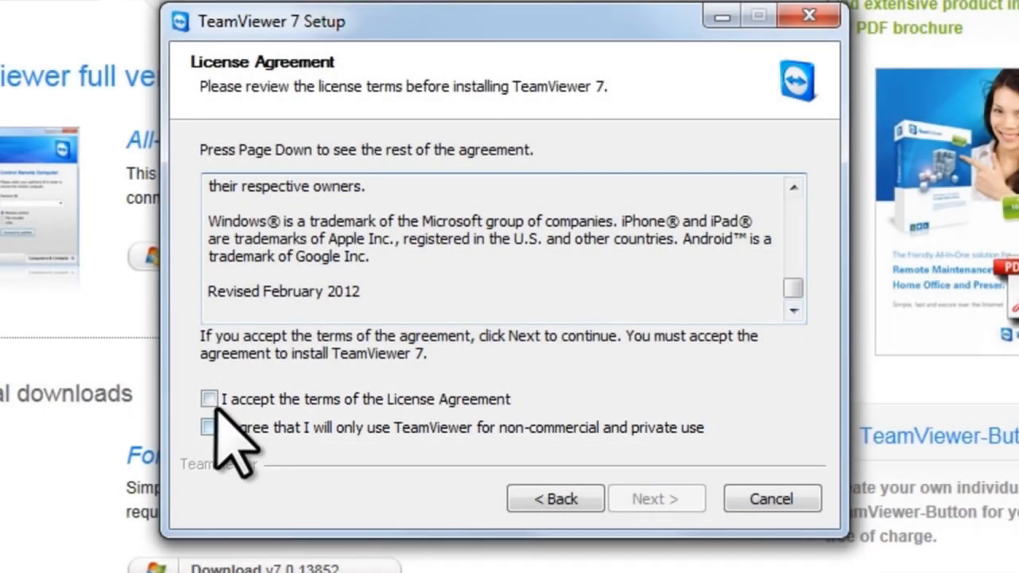
left_click(208, 399)
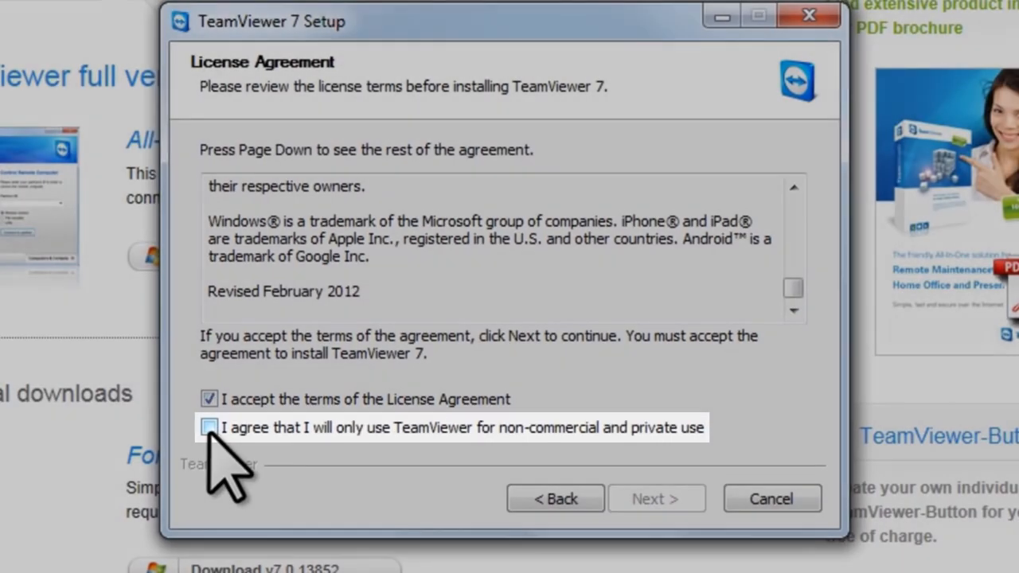
left_click(208, 428)
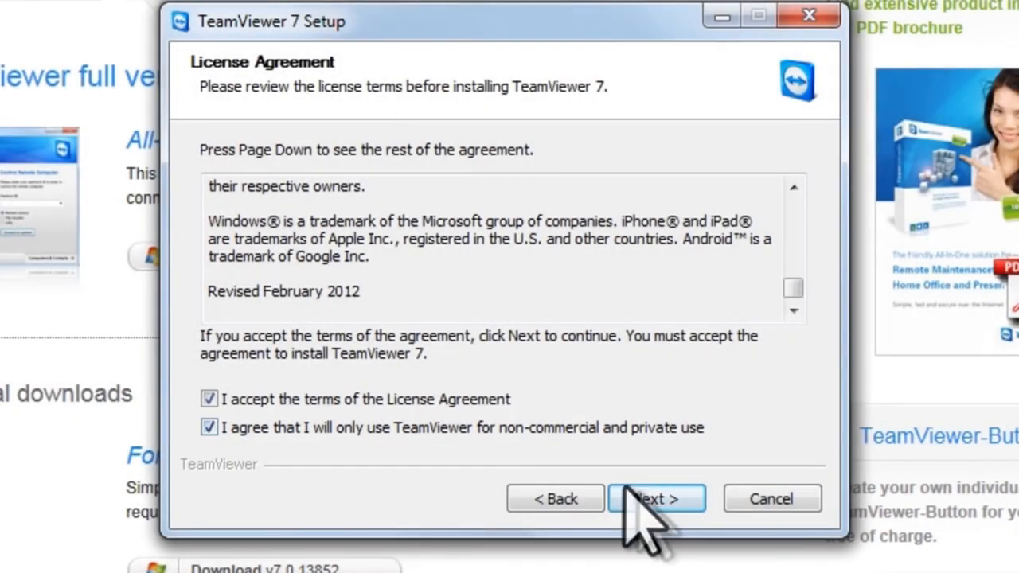
left_click(653, 498)
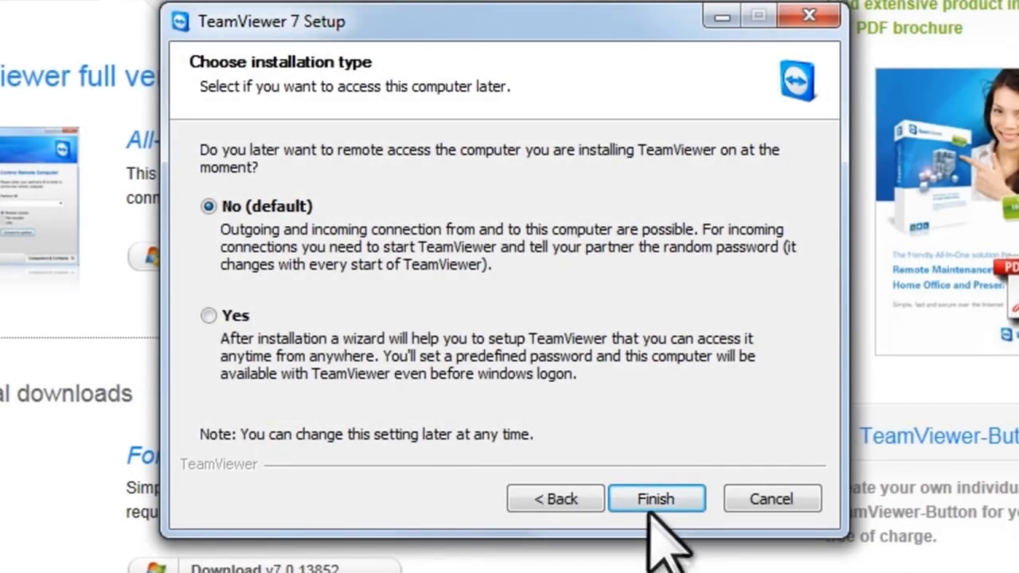
Finish installing with No (default) unattended access, then bring the Vista VM forward
left_click(652, 498)
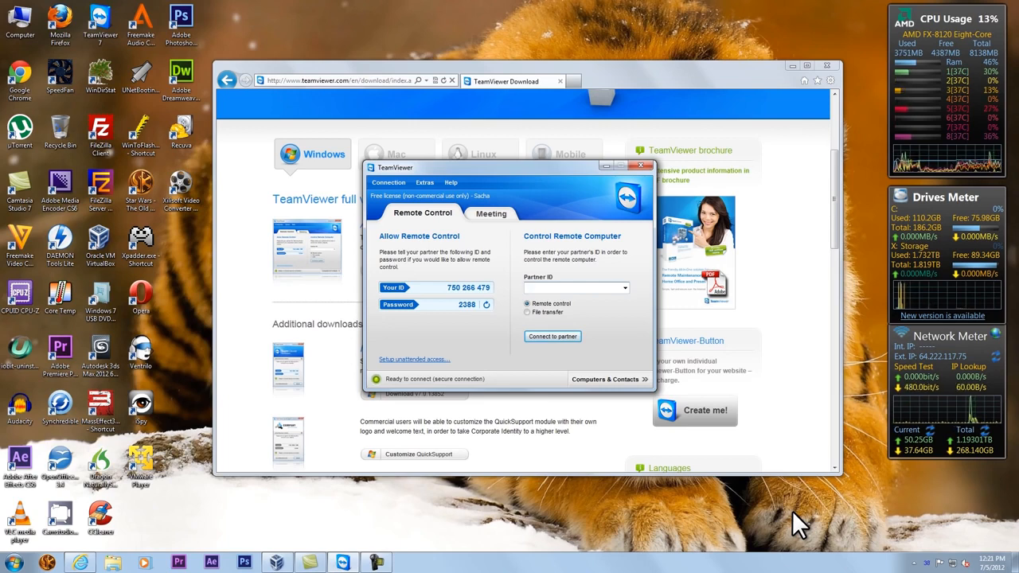
left_click(277, 560)
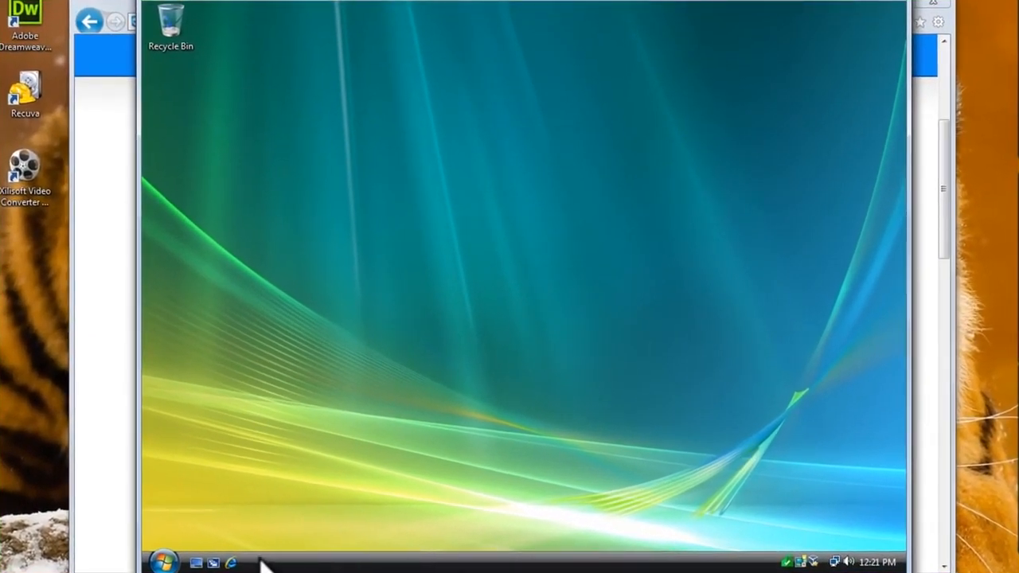
Open Internet Explorer in the Vista VM and load teamviewer.com
left_click(231, 562)
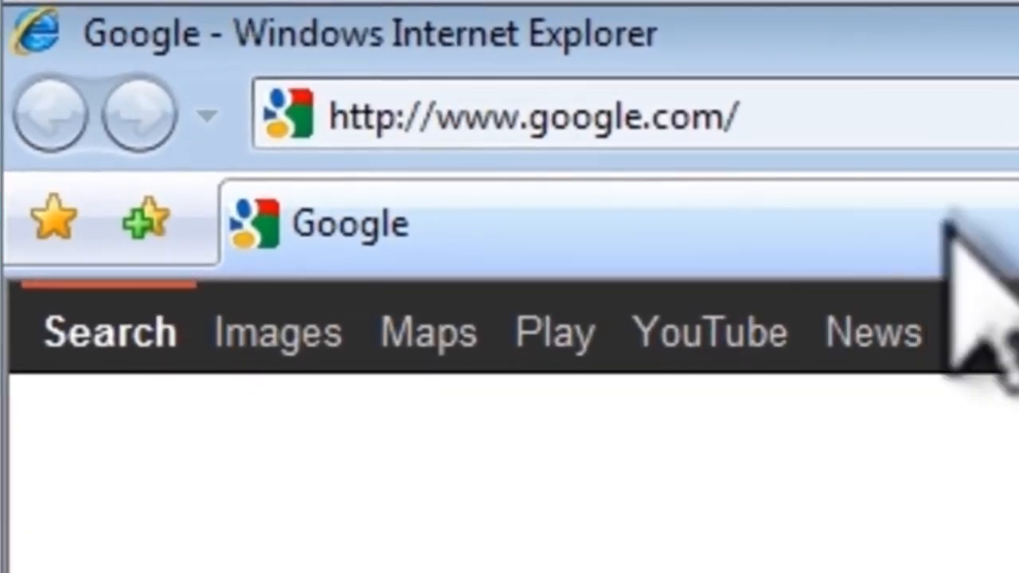
left_click(478, 41)
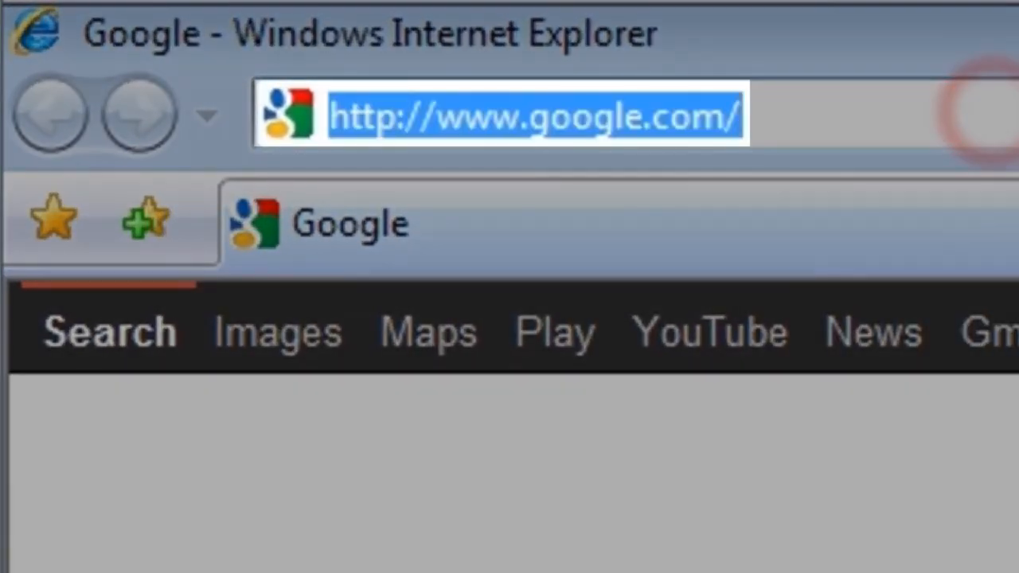
type("tea")
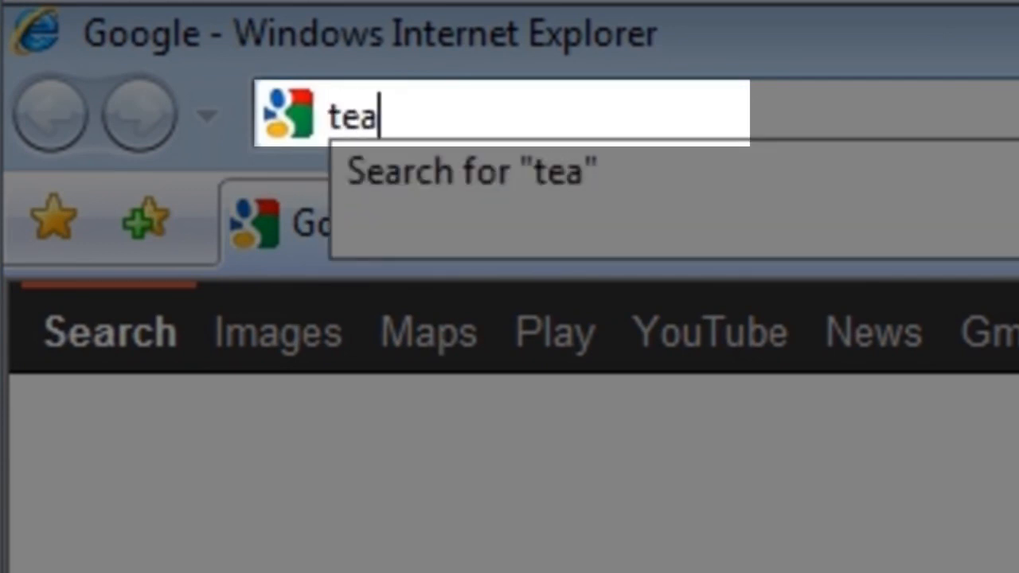
type("mviewer.com")
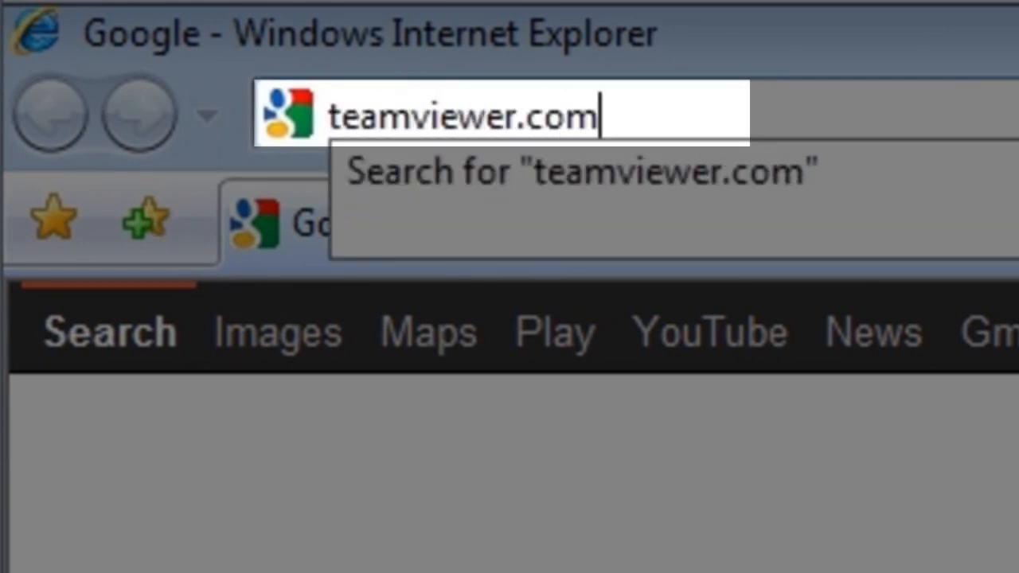
key("Return")
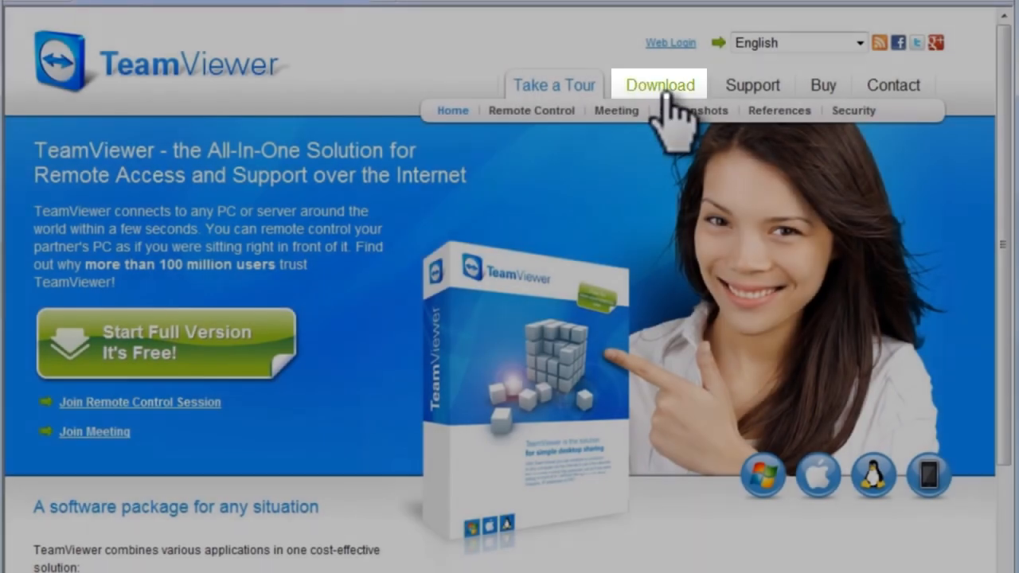
Download TeamViewer full version v7.0.13852 for Windows in the VM's browser
left_click(660, 88)
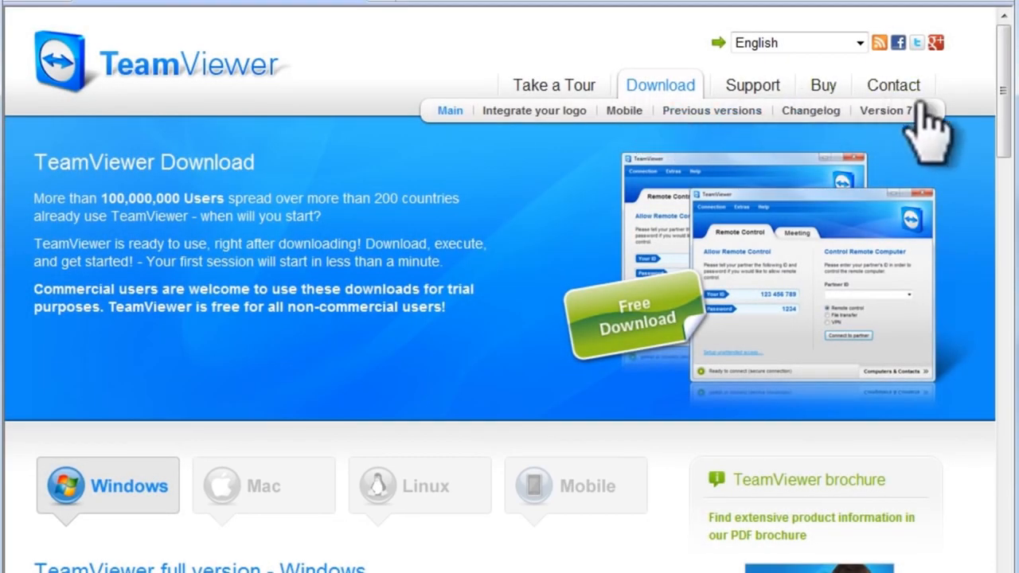
left_click_drag(1005, 104, 1005, 179)
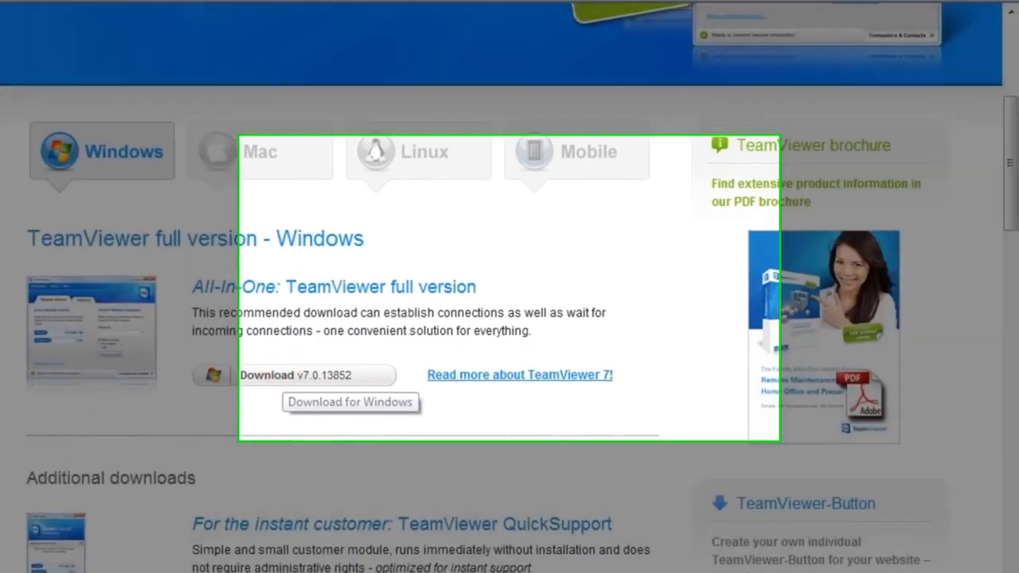
left_click(294, 375)
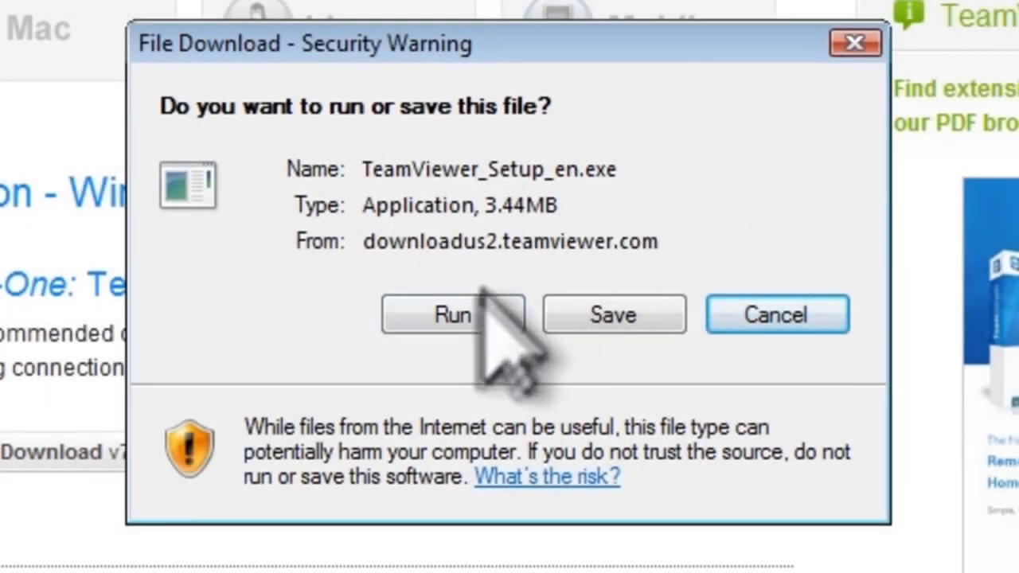
Allow TeamViewer_Setup_en.exe to run through the Security Warning prompts
left_click(468, 306)
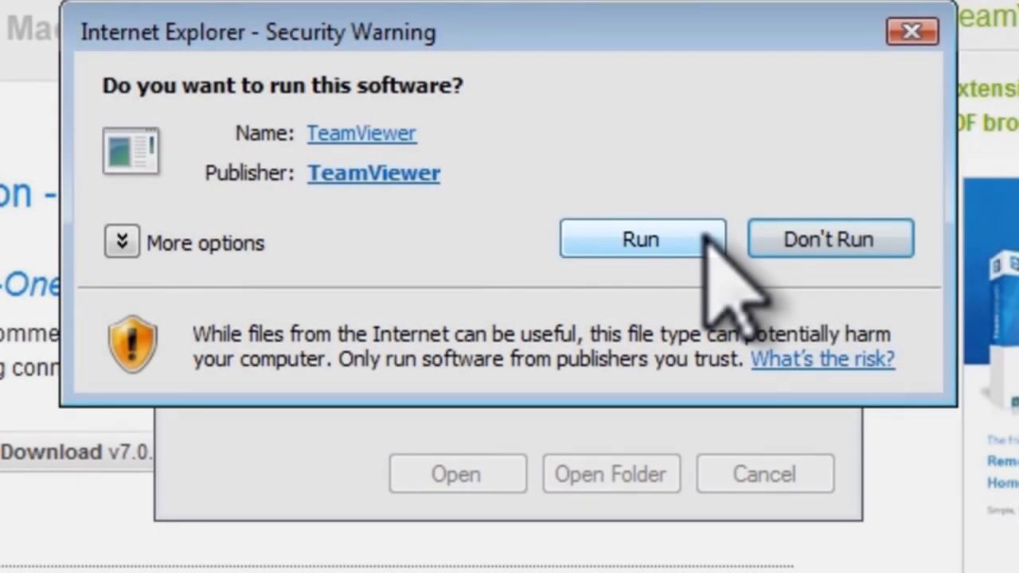
left_click(704, 234)
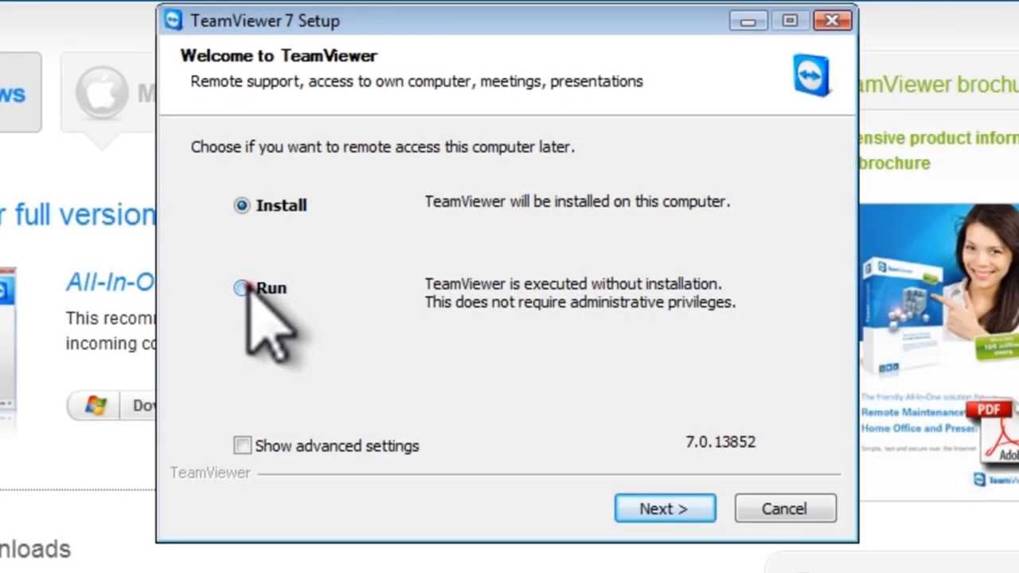
Choose to run TeamViewer without installing and accept the License Agreement
left_click(242, 287)
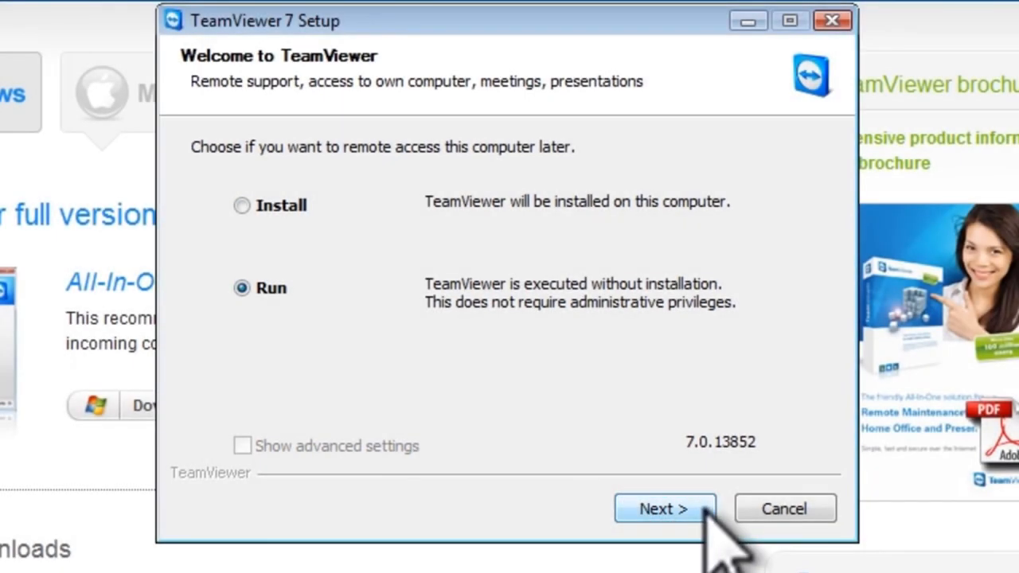
left_click(700, 511)
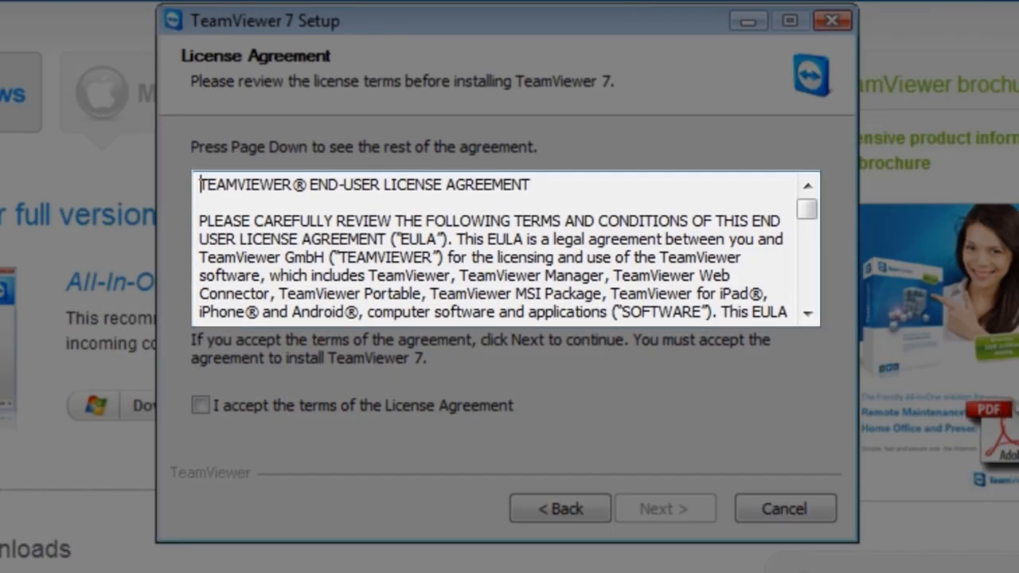
left_click_drag(806, 214, 804, 315)
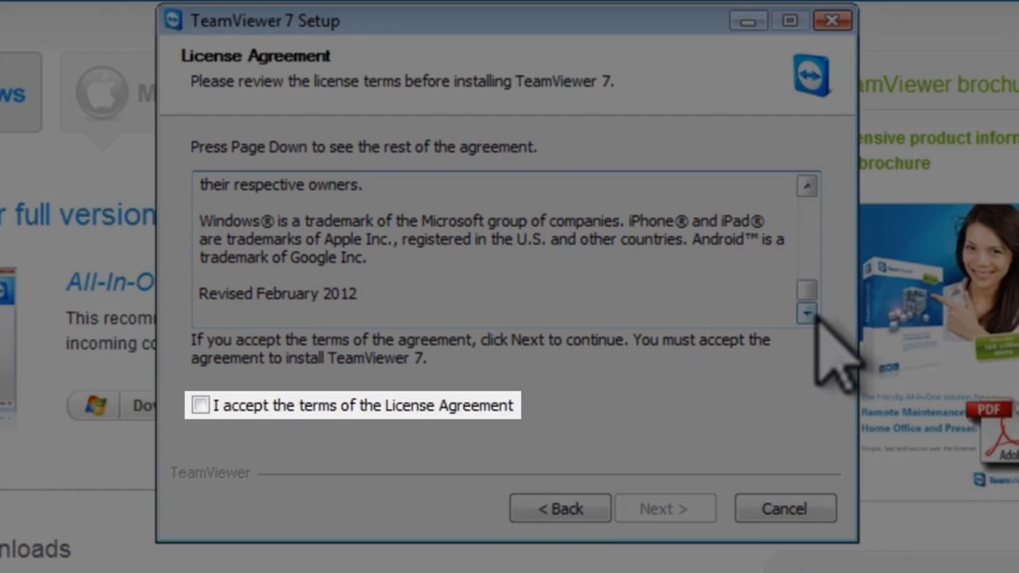
left_click(199, 406)
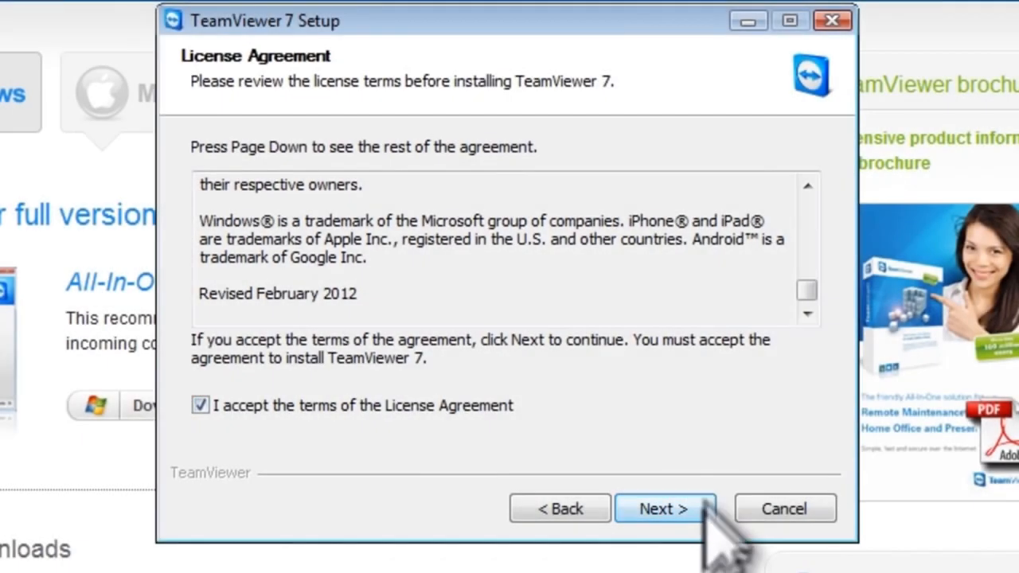
left_click(704, 509)
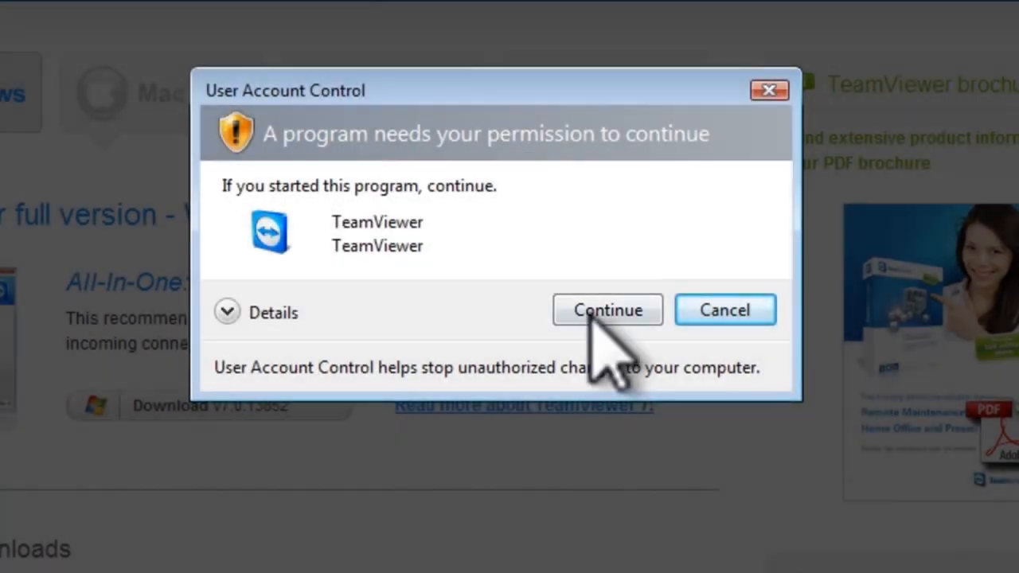
Approve the User Account Control prompt so TeamViewer starts showing its ID and password
left_click(599, 310)
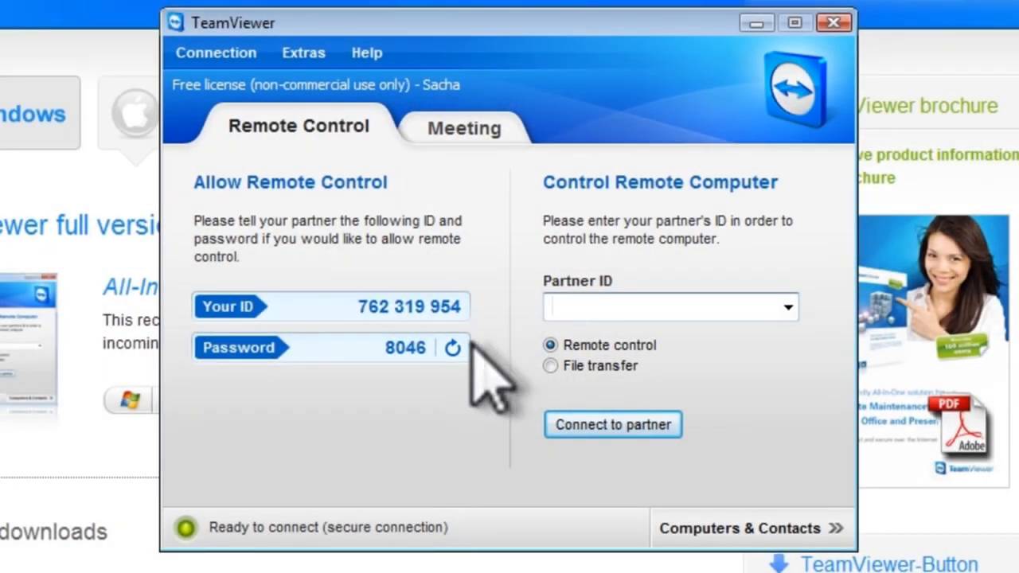
Generate a new random session password in the Vista VM's TeamViewer, keeping the same ID
left_click(453, 348)
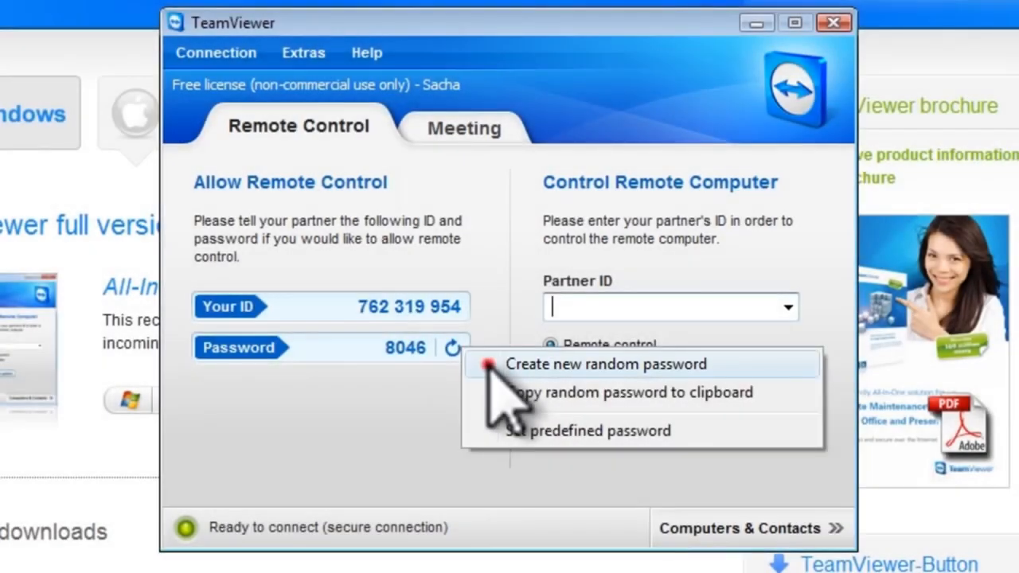
left_click(487, 364)
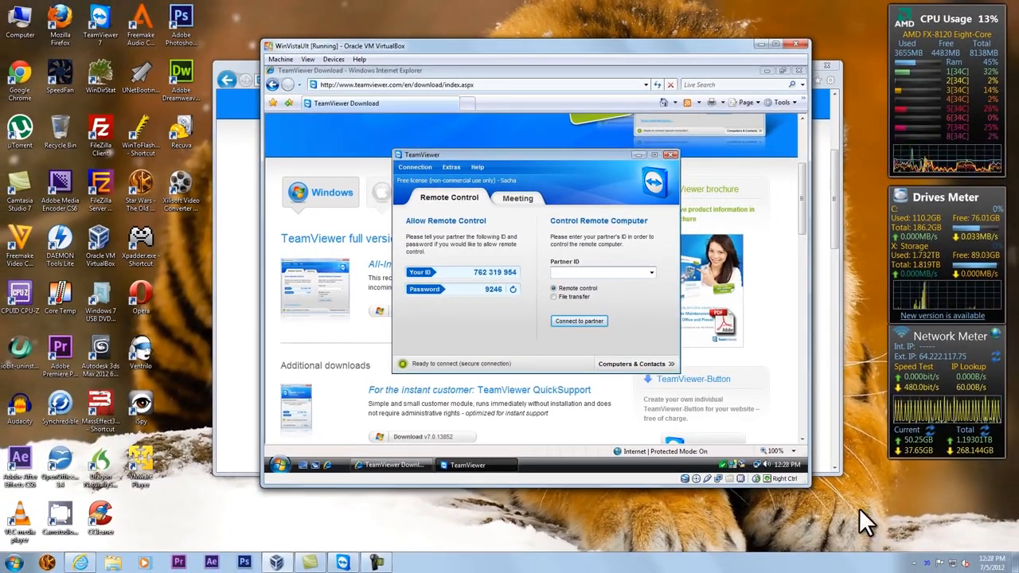
Move the VirtualBox window up and left and bring the host TeamViewer window forward beside it
left_click_drag(608, 50, 385, 21)
left_click_drag(592, 165, 640, 165)
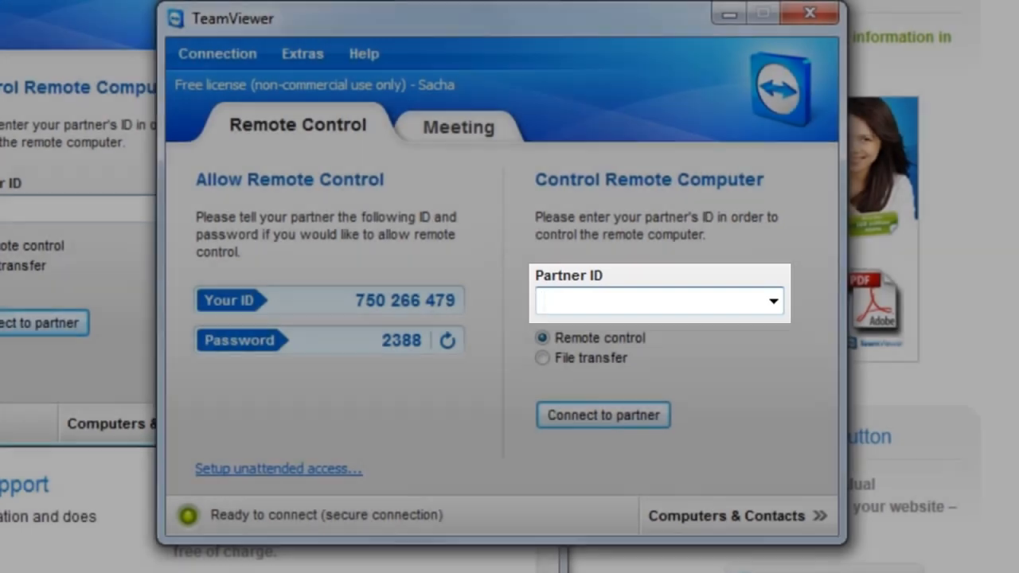
Enter the virtual machine's TeamViewer ID as Partner ID and start connecting to it
type("762319954")
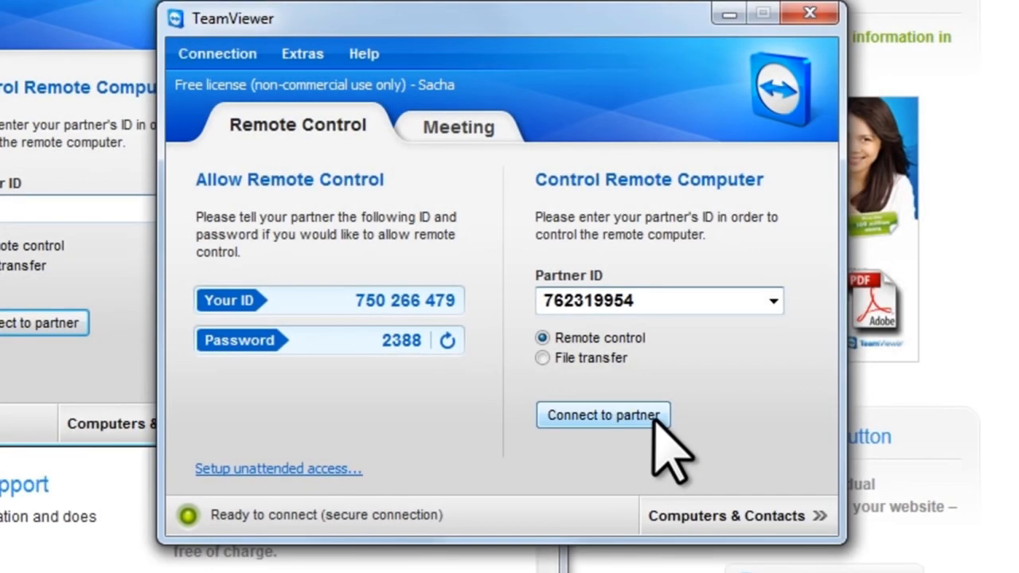
left_click(655, 415)
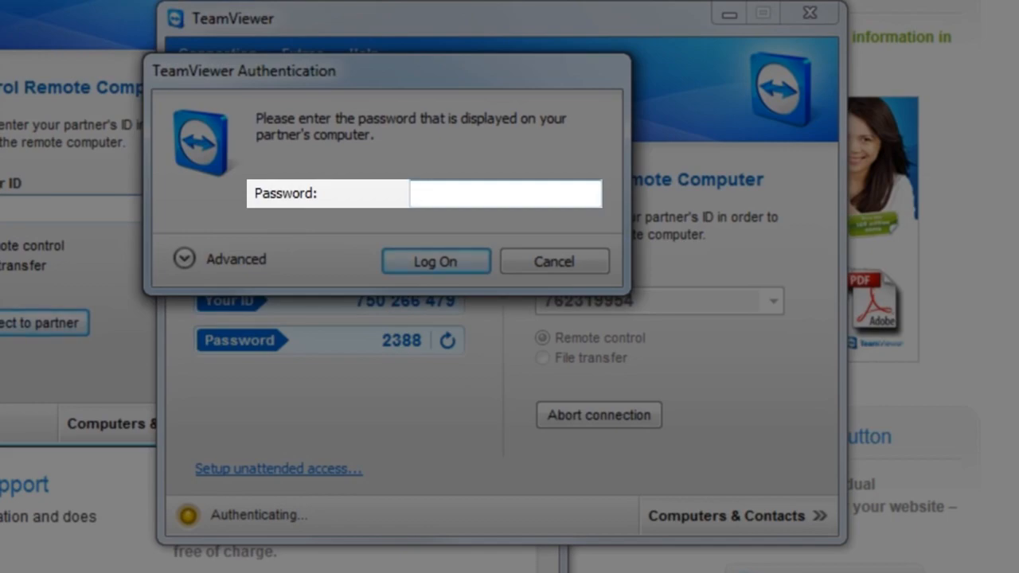
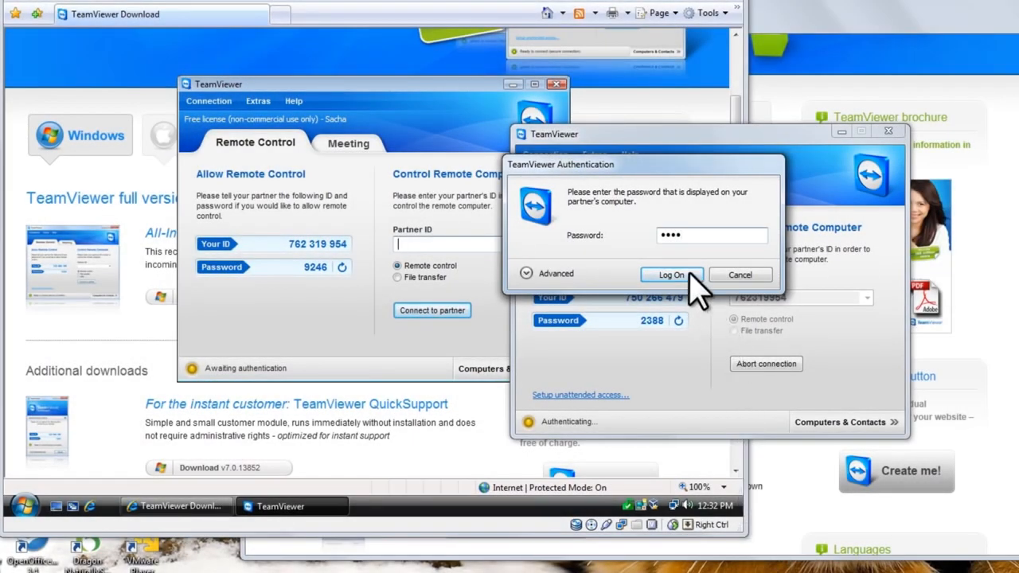
Log on with the partner's four-character session password in the Authentication dialog
left_click(689, 275)
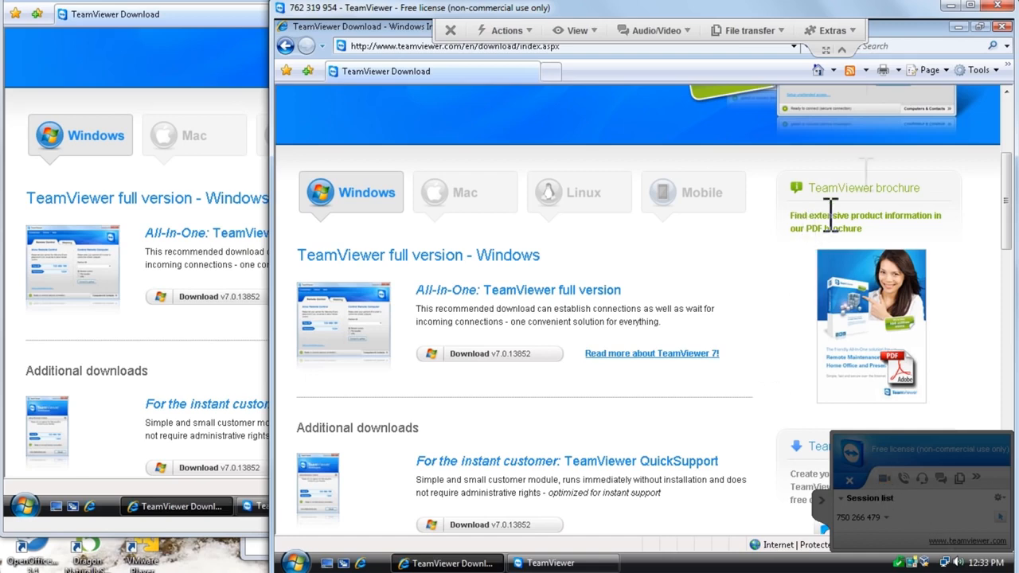
Minimize remote Internet Explorer, view Computer's system Properties from All Programs, then close it
left_click(958, 27)
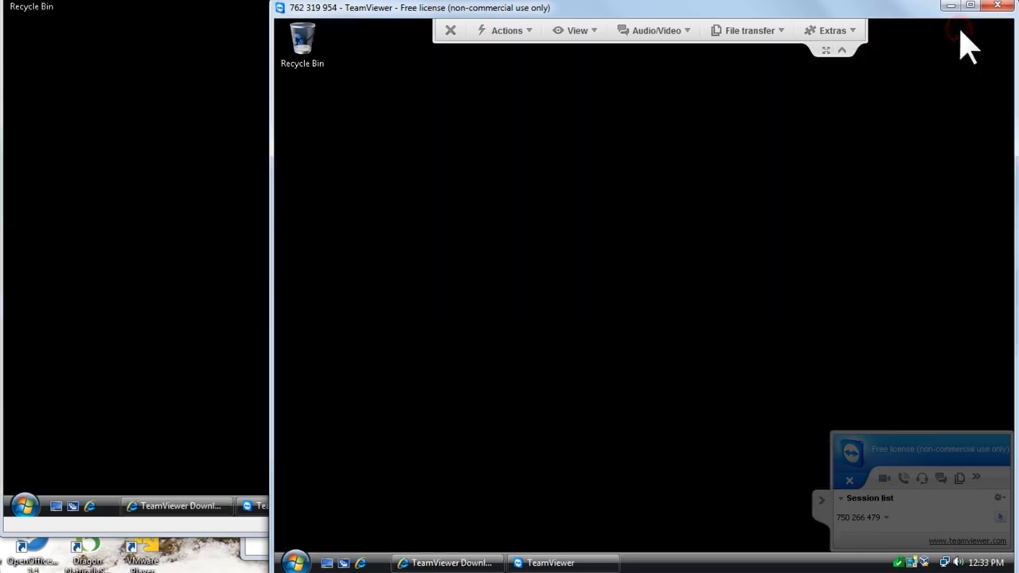
left_click(298, 562)
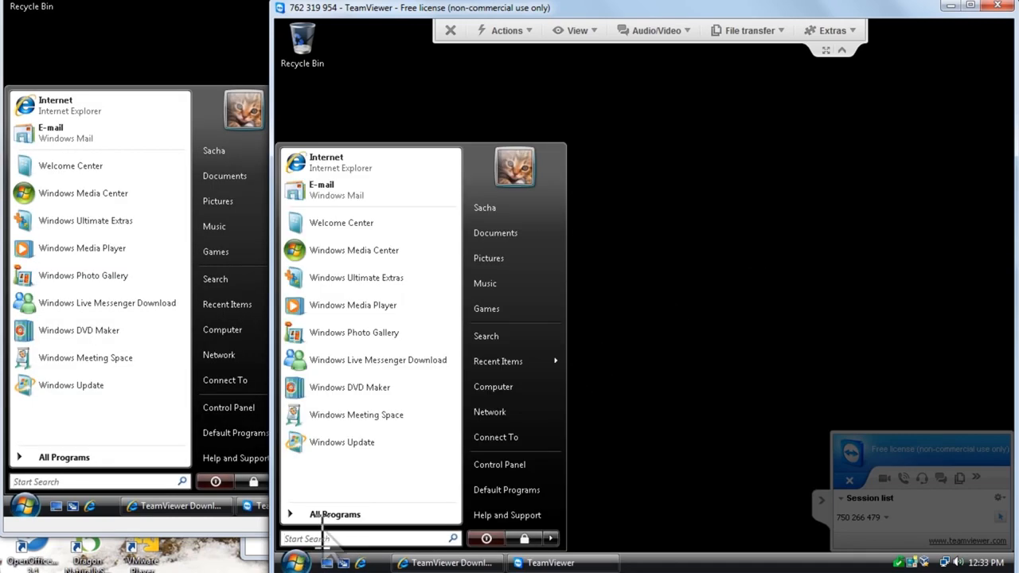
left_click(330, 515)
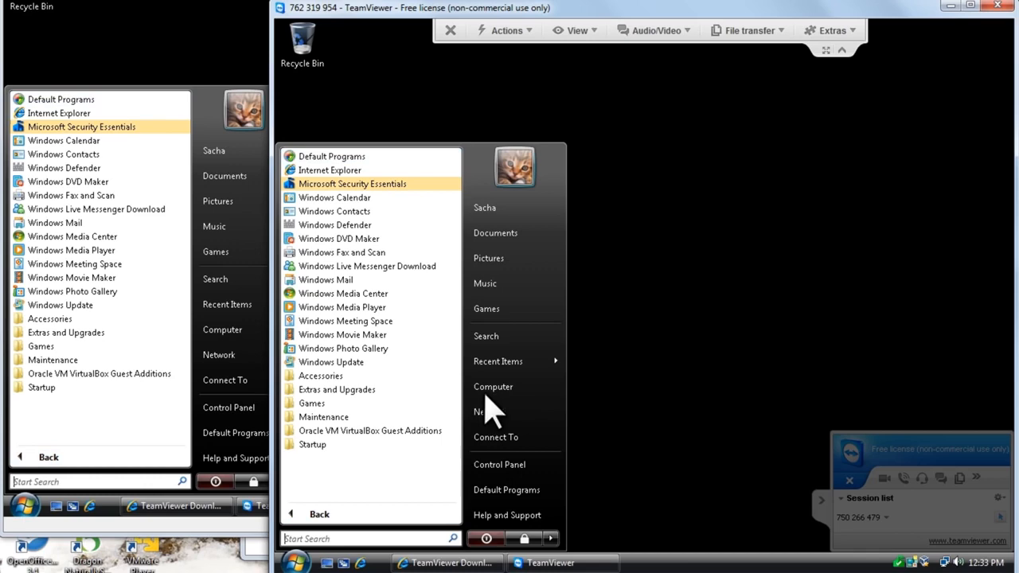
right_click(488, 389)
left_click(541, 393)
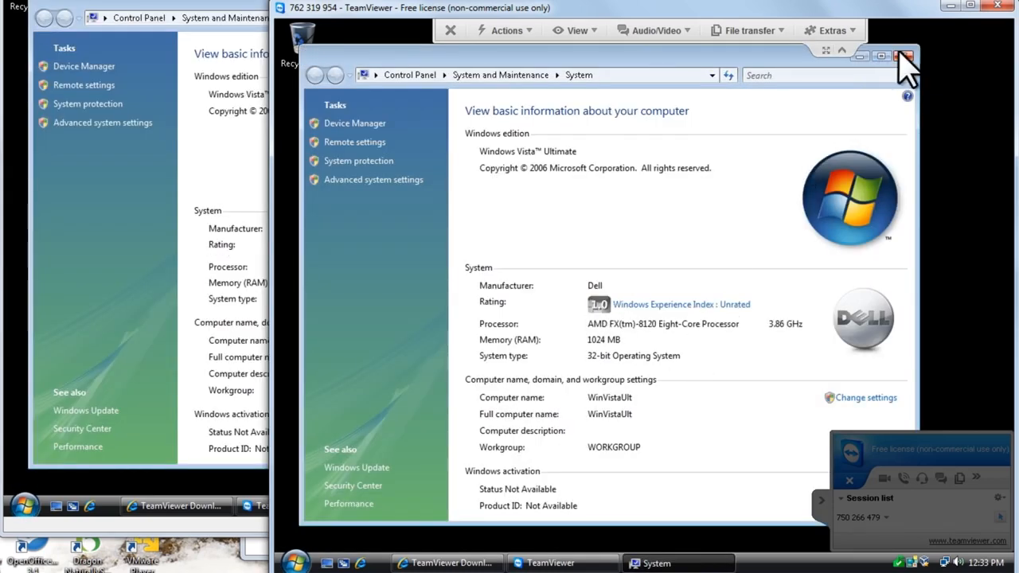
left_click(902, 56)
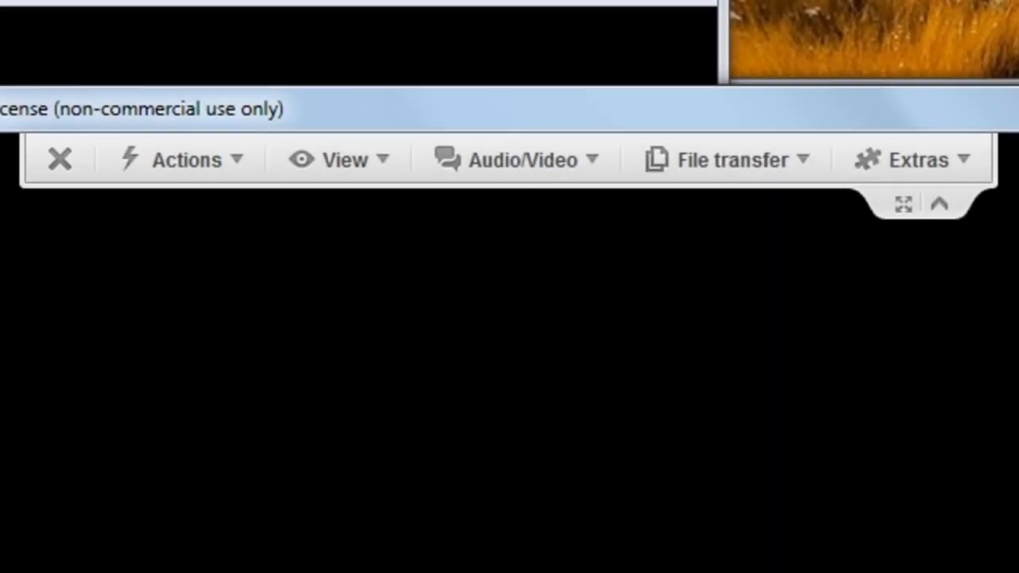
Browse the Actions, View and Audio/Video menus, then open File transfer from the remote toolbar
left_click(211, 172)
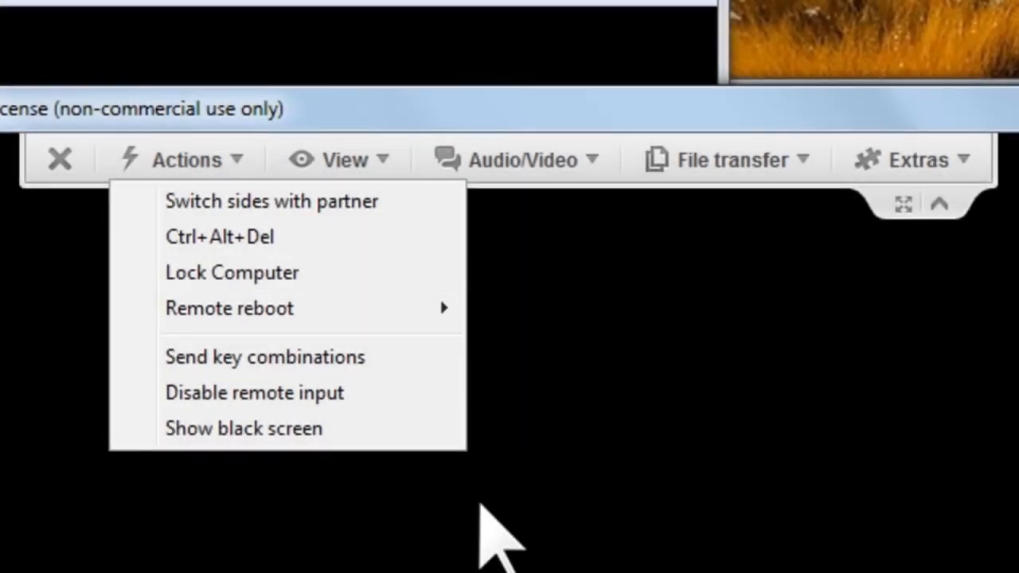
left_click(481, 507)
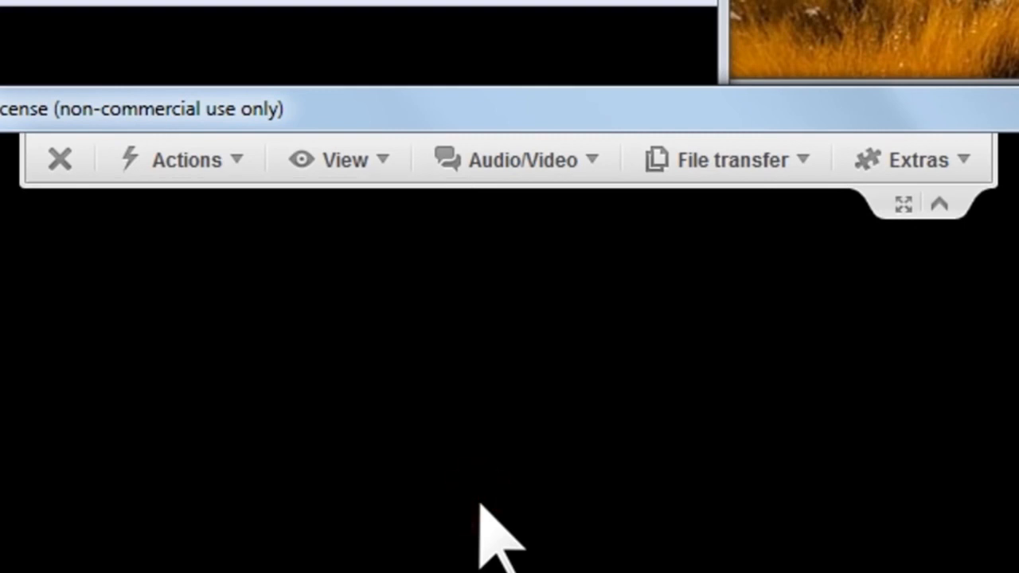
left_click(367, 163)
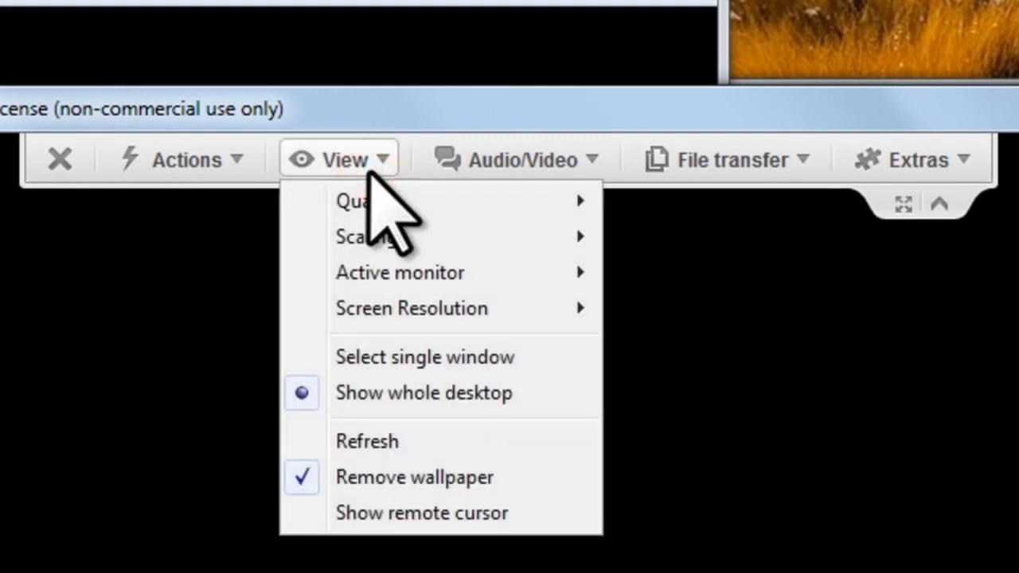
left_click(552, 170)
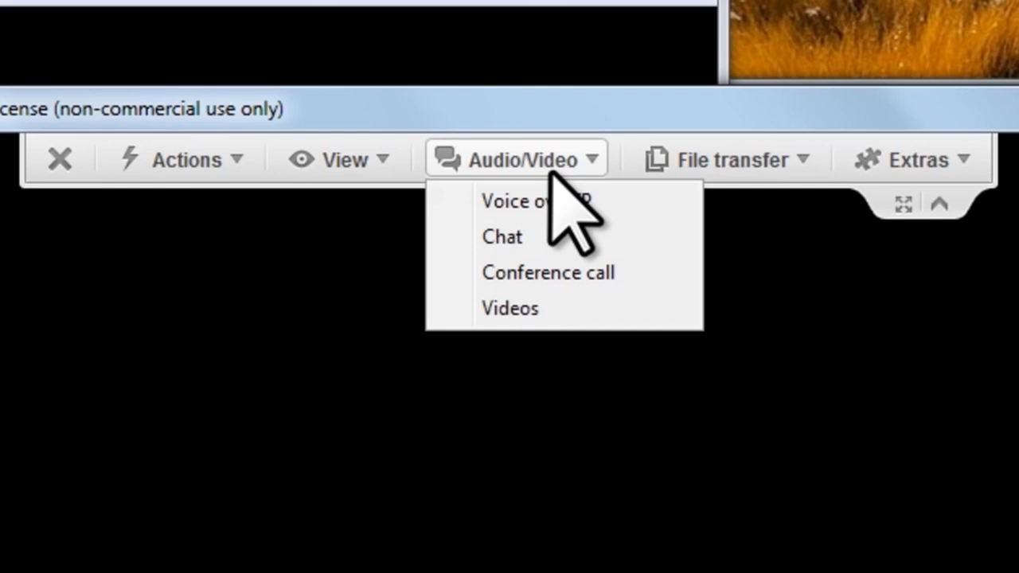
left_click(979, 557)
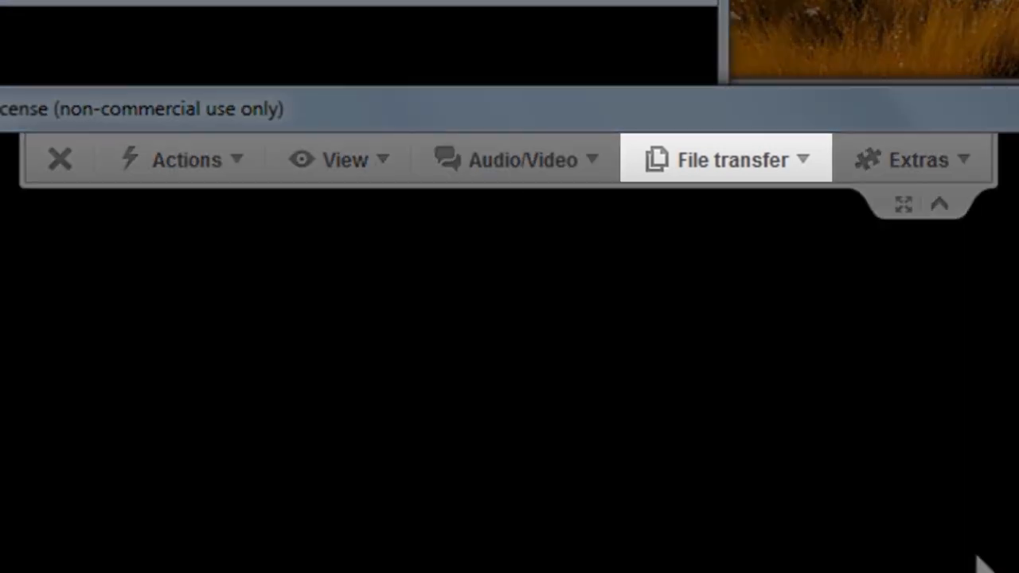
left_click(745, 158)
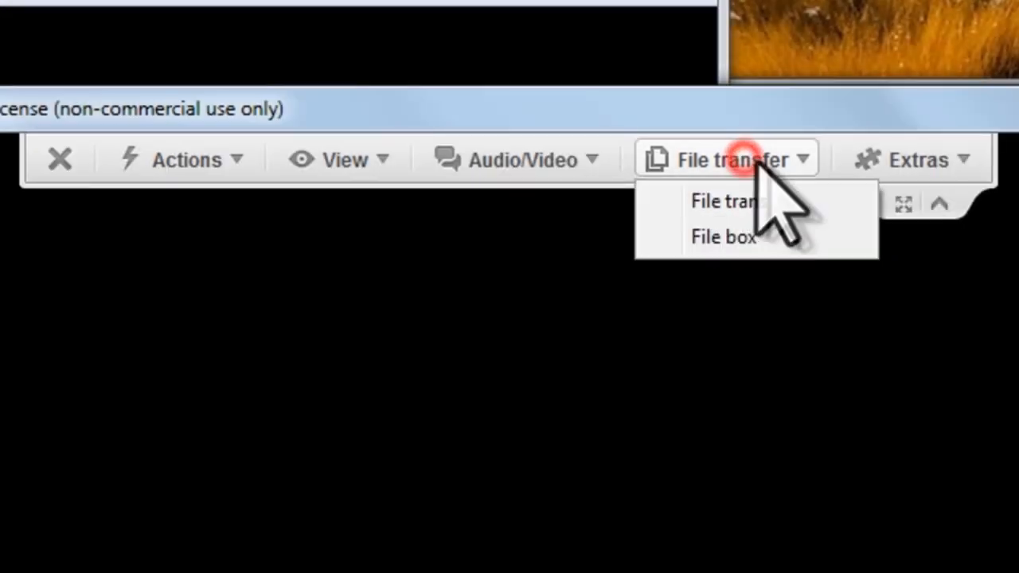
left_click(832, 203)
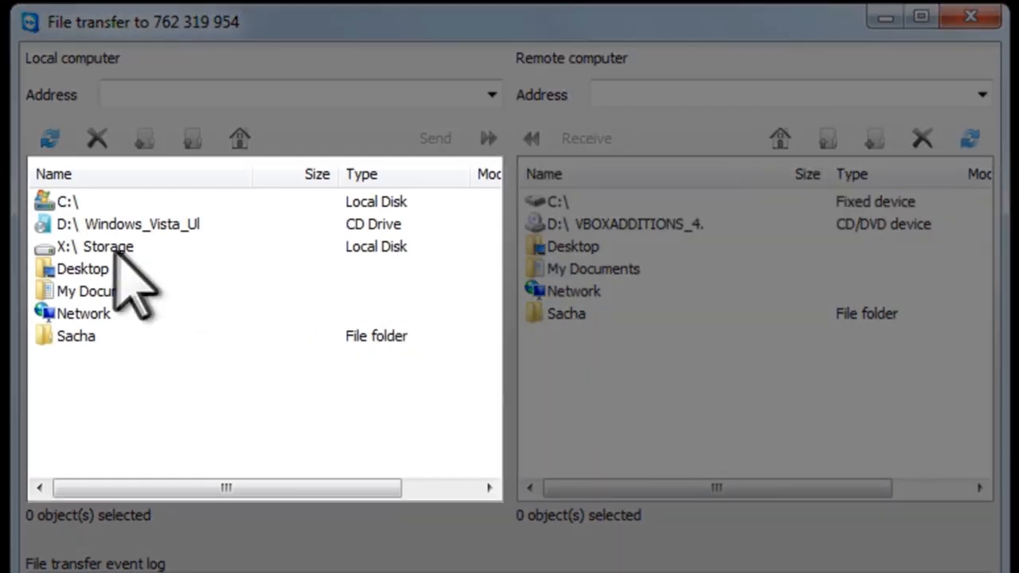
Send links.txt from the local X:\ Storage drive to the remote computer's Desktop folder
double_click(111, 248)
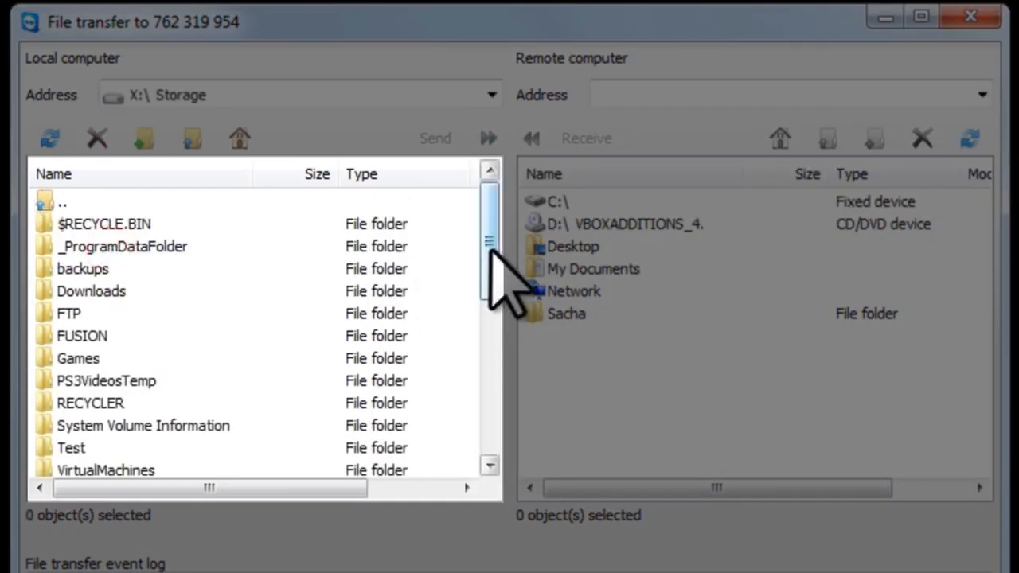
left_click_drag(490, 249, 491, 411)
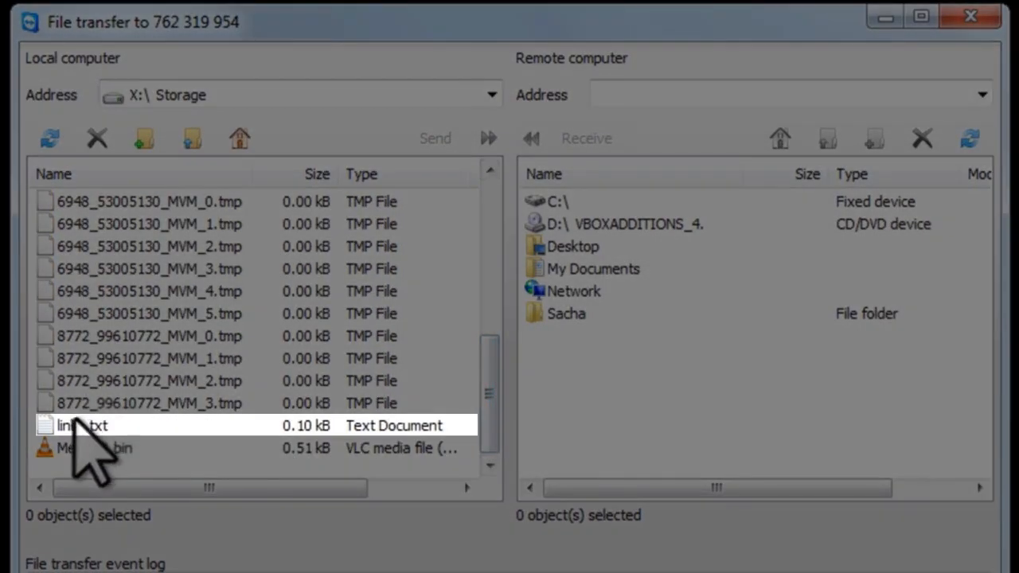
left_click(71, 422)
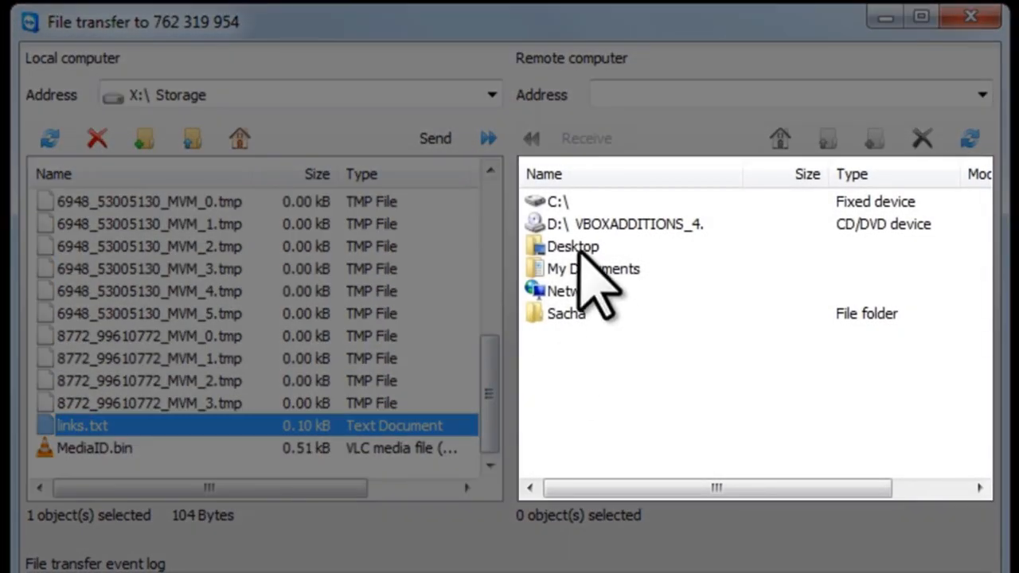
left_click(574, 247)
double_click(574, 247)
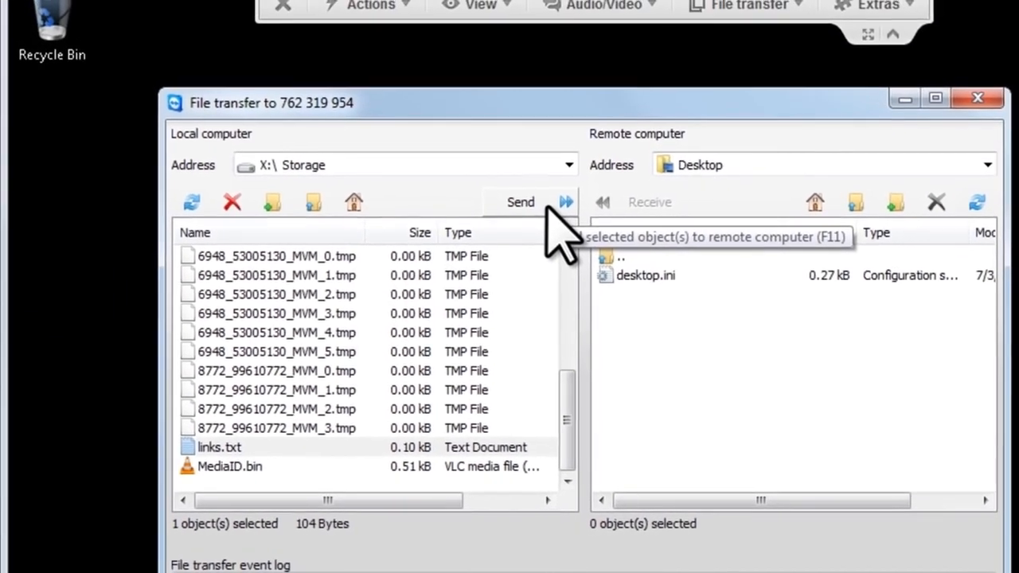
left_click(465, 141)
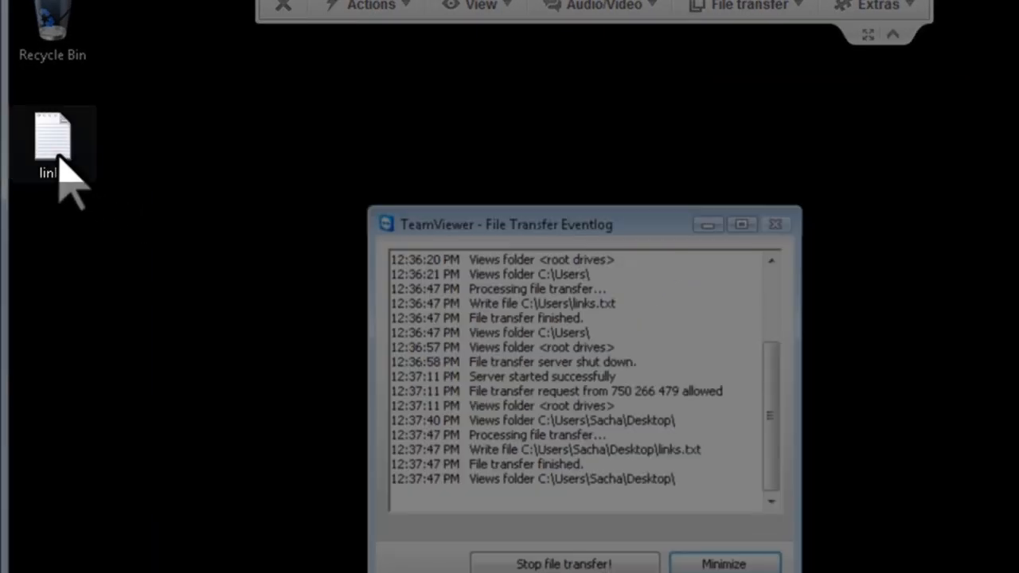
Close the File transfer window, toggle fullscreen on and off, and end the remote session
left_click(62, 163)
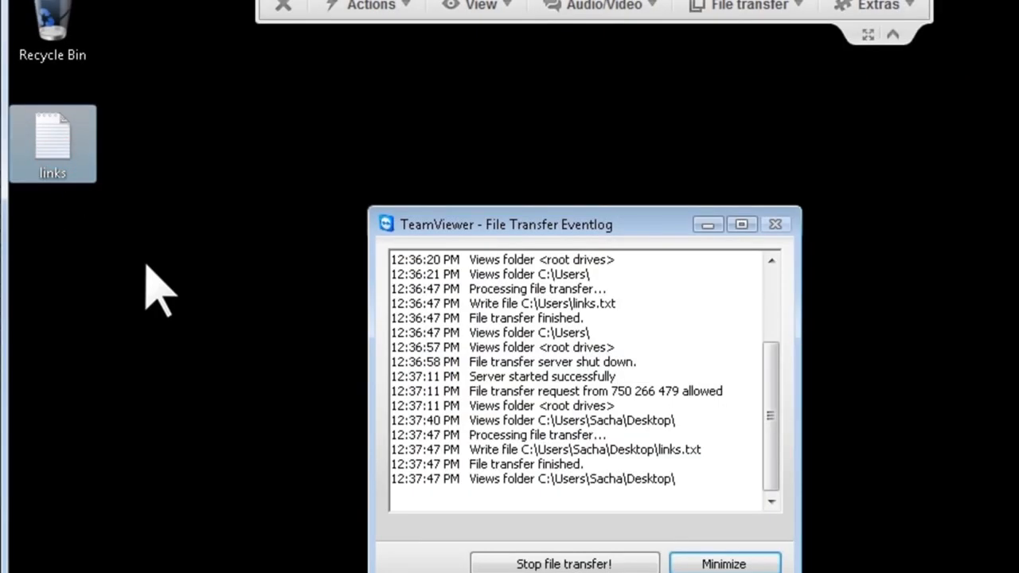
left_click(146, 265)
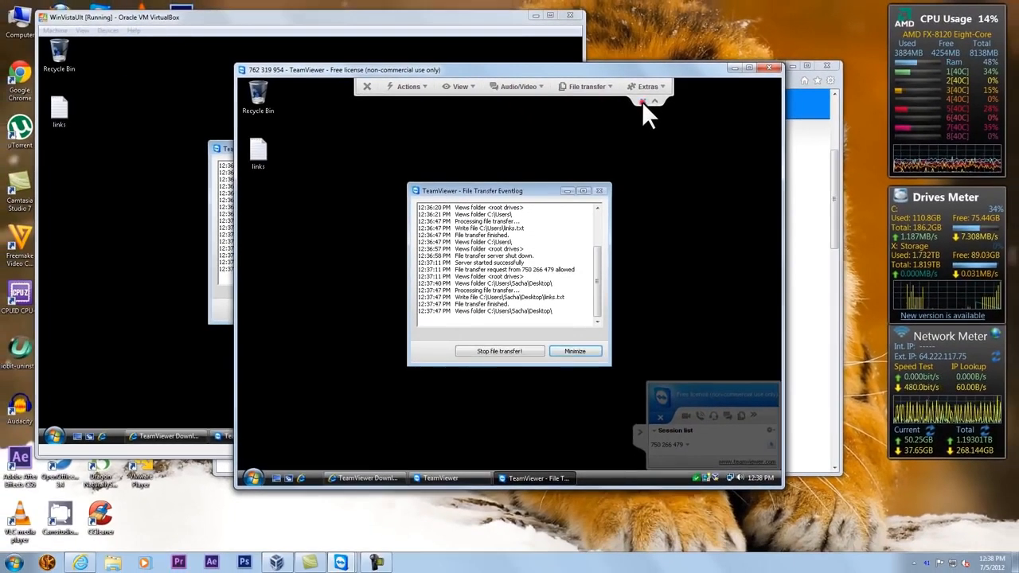
left_click(781, 172)
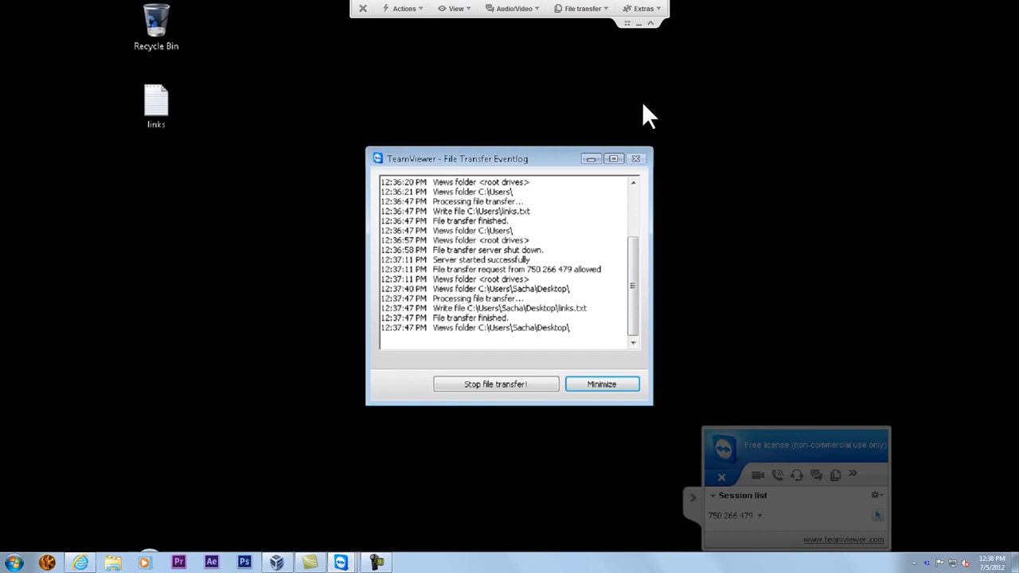
left_click(626, 24)
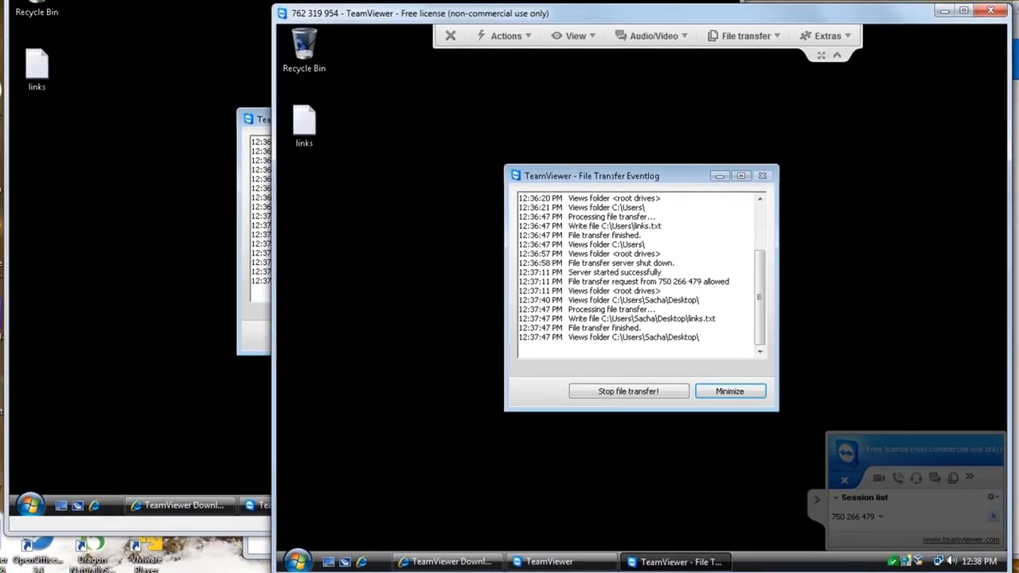
left_click(451, 36)
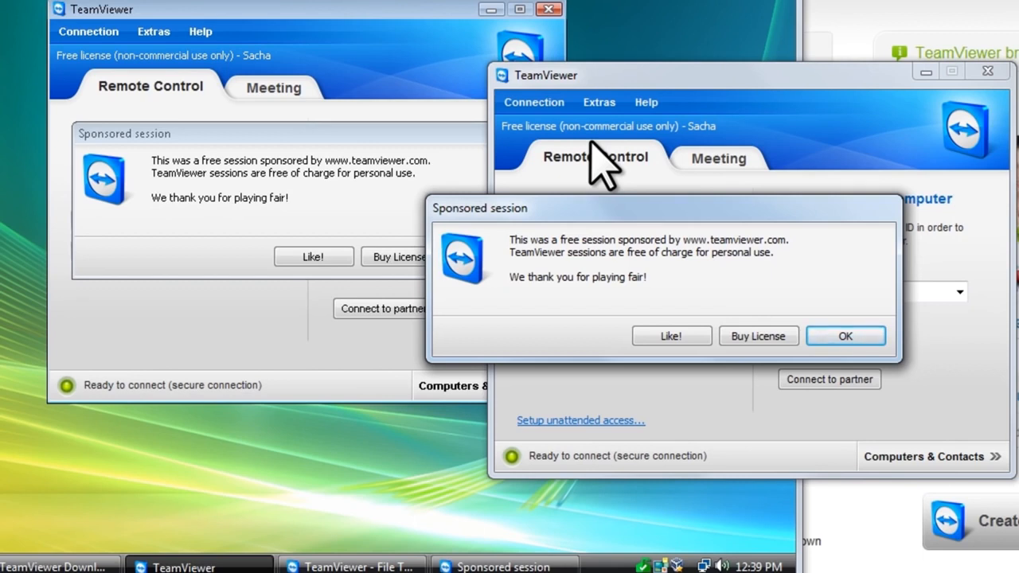
Dismiss the Sponsored session notices on both the host and the virtual machine
left_click(852, 338)
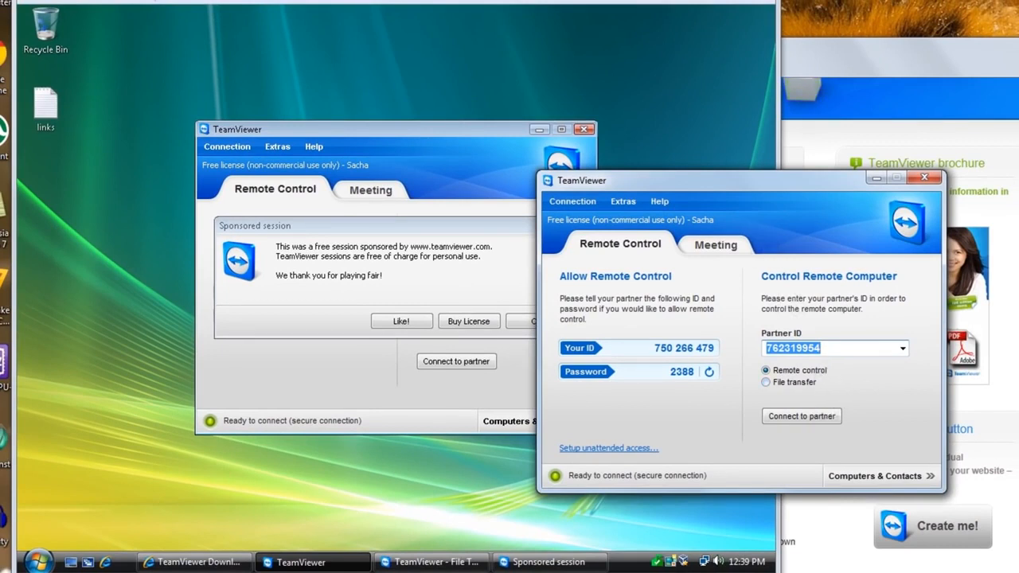
left_click(497, 5)
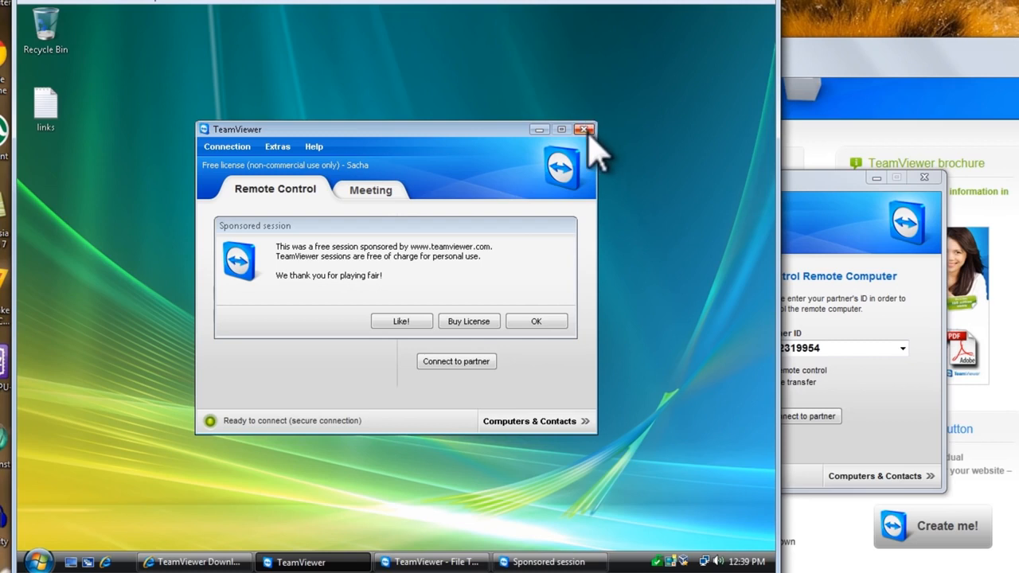
left_click(538, 320)
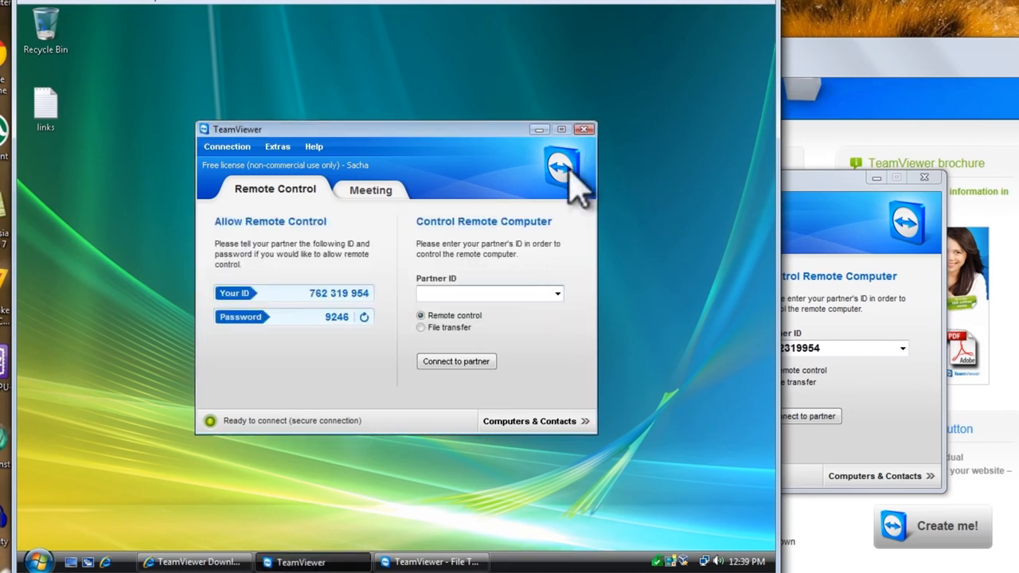
Close the TeamViewer main window, the advertisement window and the remaining TeamViewer window
left_click(584, 129)
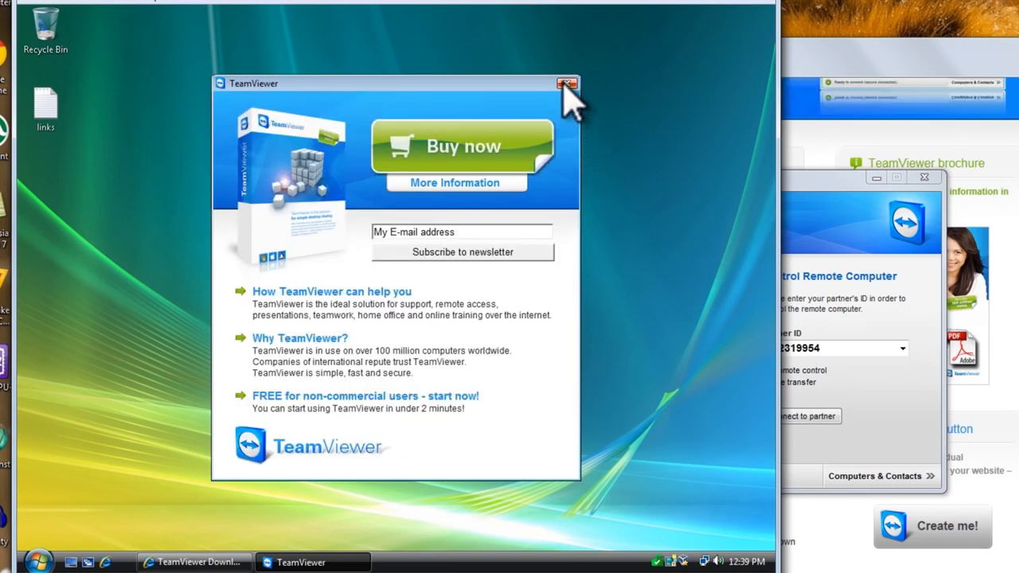
left_click(565, 83)
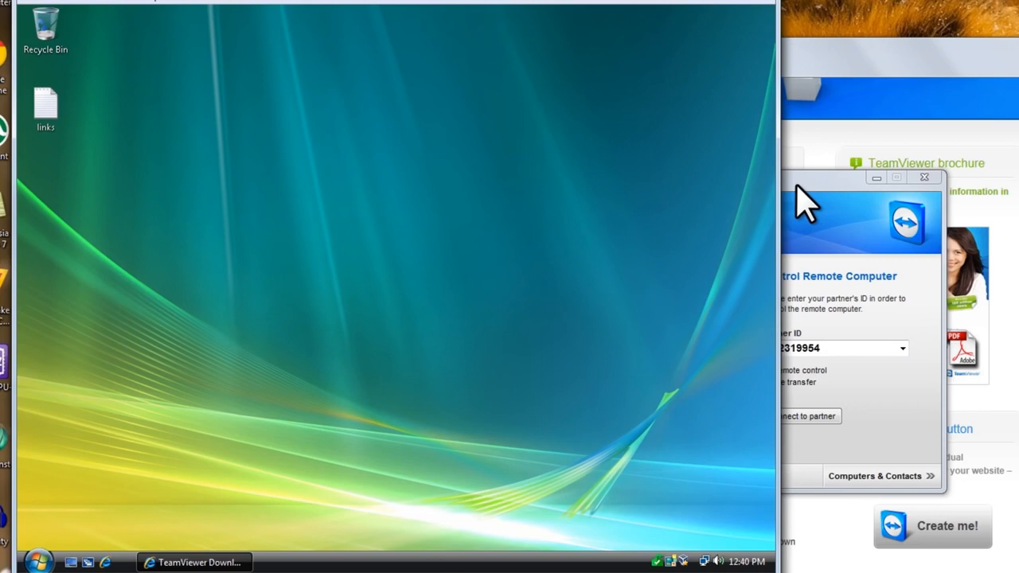
left_click(804, 203)
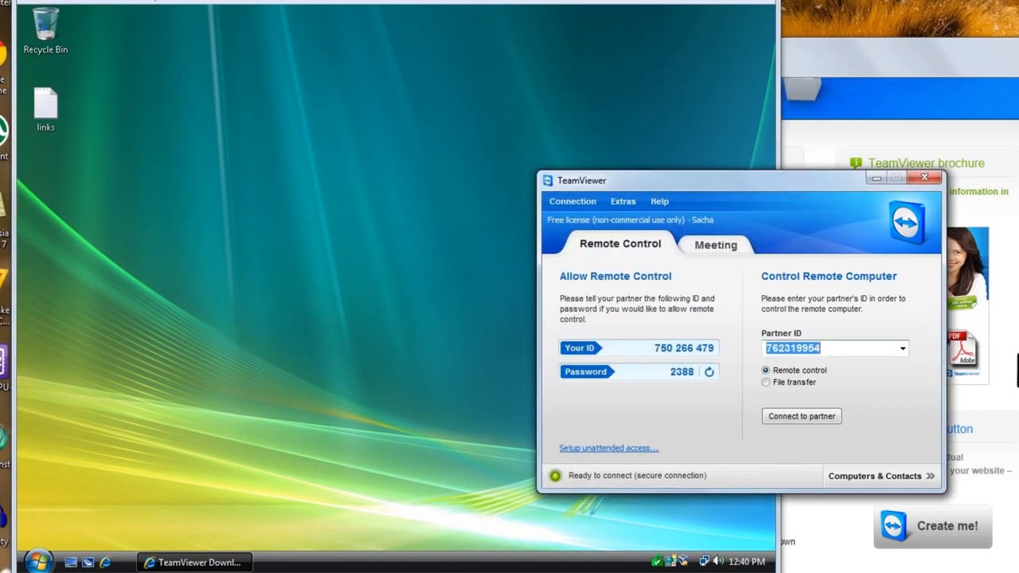
left_click(923, 189)
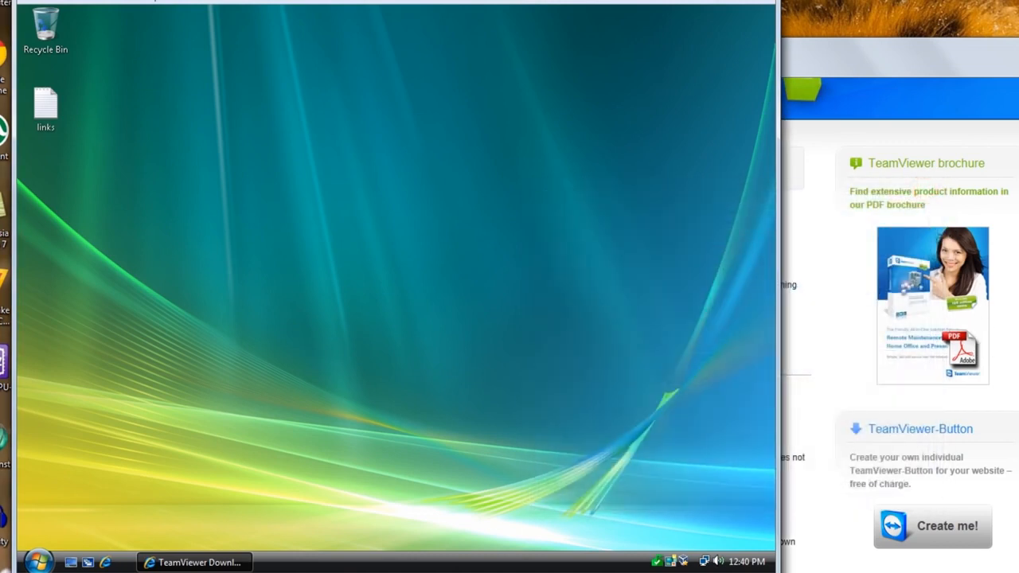